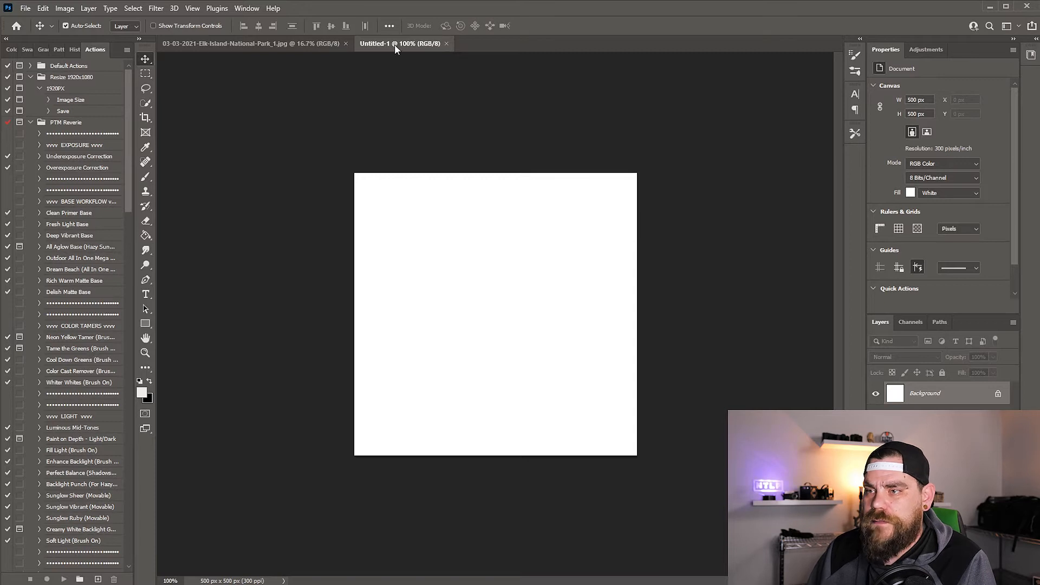
# Open the file information of the blank Untitled-1 document and fill in the author's full name
pyautogui.click(25, 9)
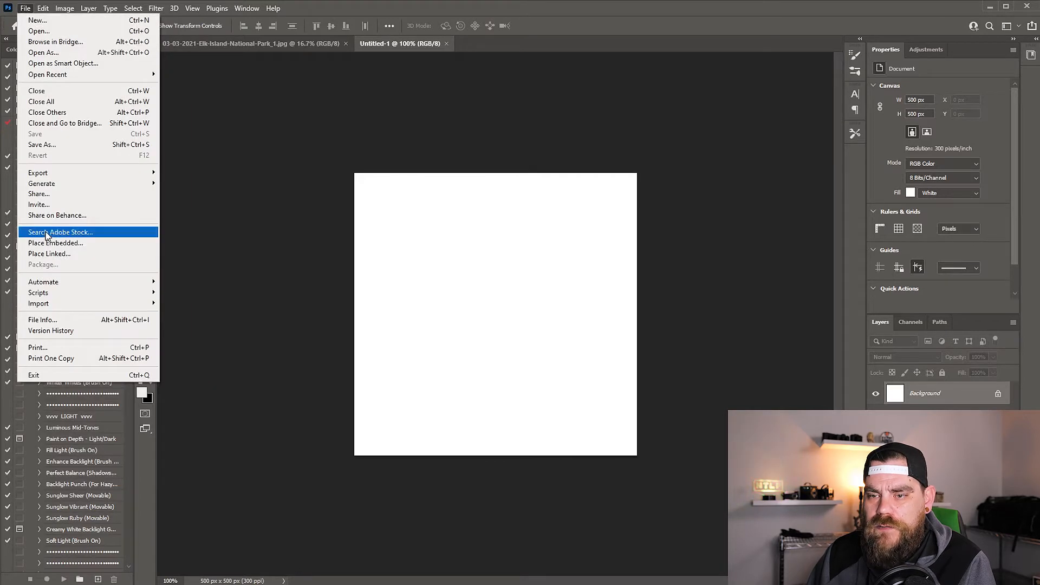
pyautogui.click(34, 321)
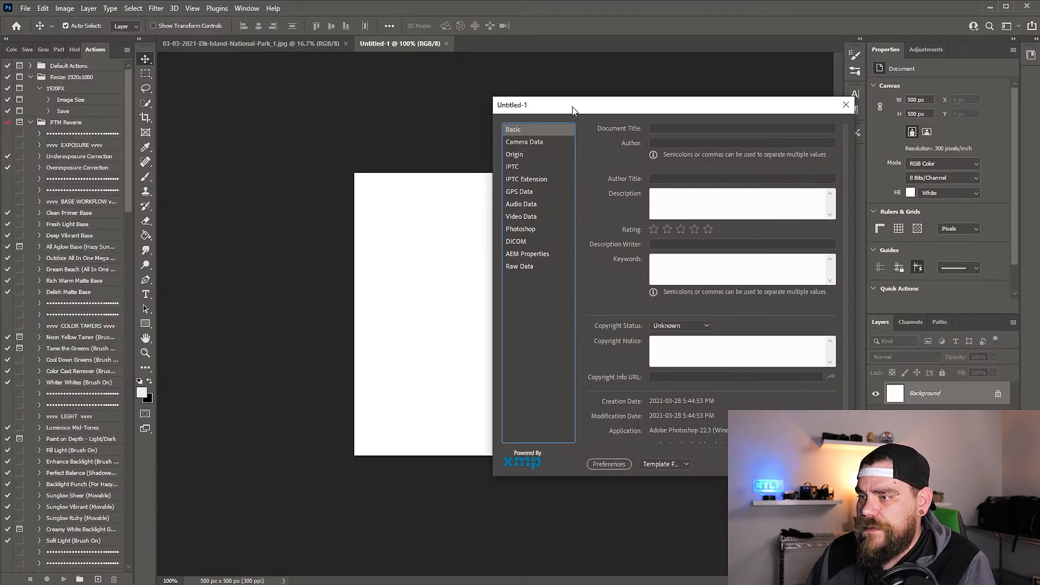
pyautogui.moveTo(567, 105); pyautogui.dragTo(417, 85)
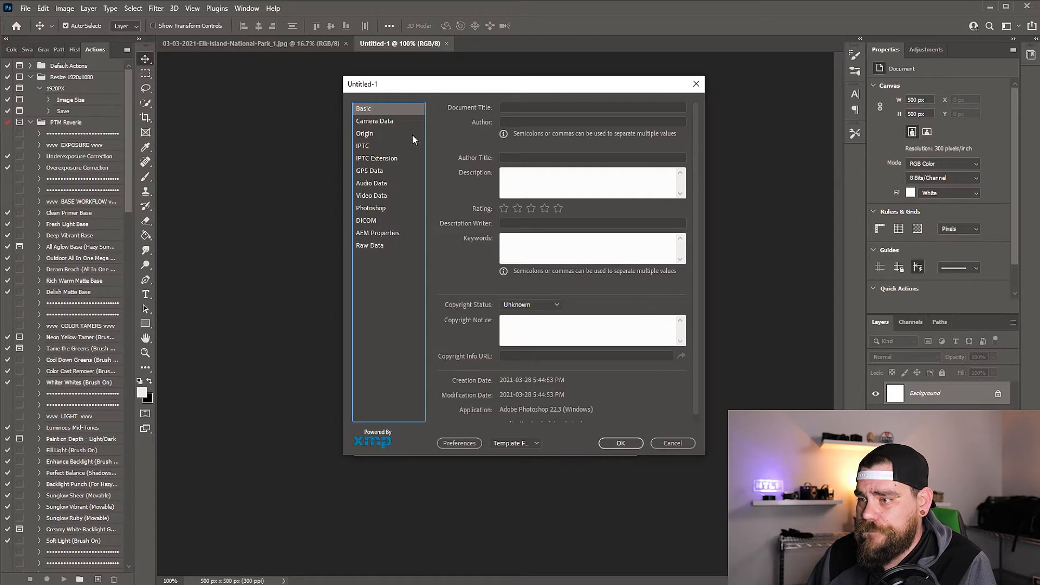
pyautogui.click(520, 121)
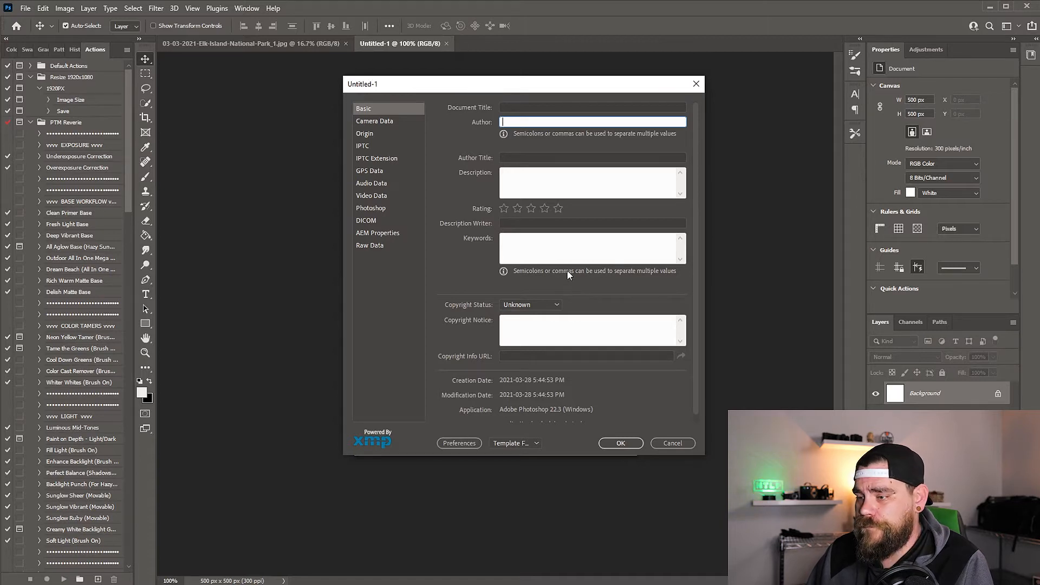
pyautogui.write('Nick Taylor')
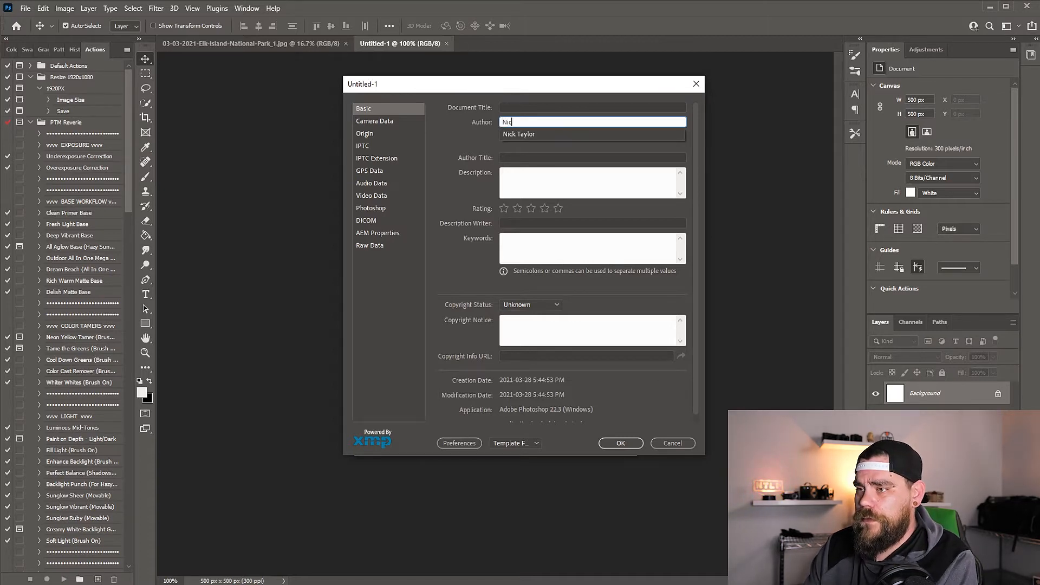
pyautogui.press('Tab')
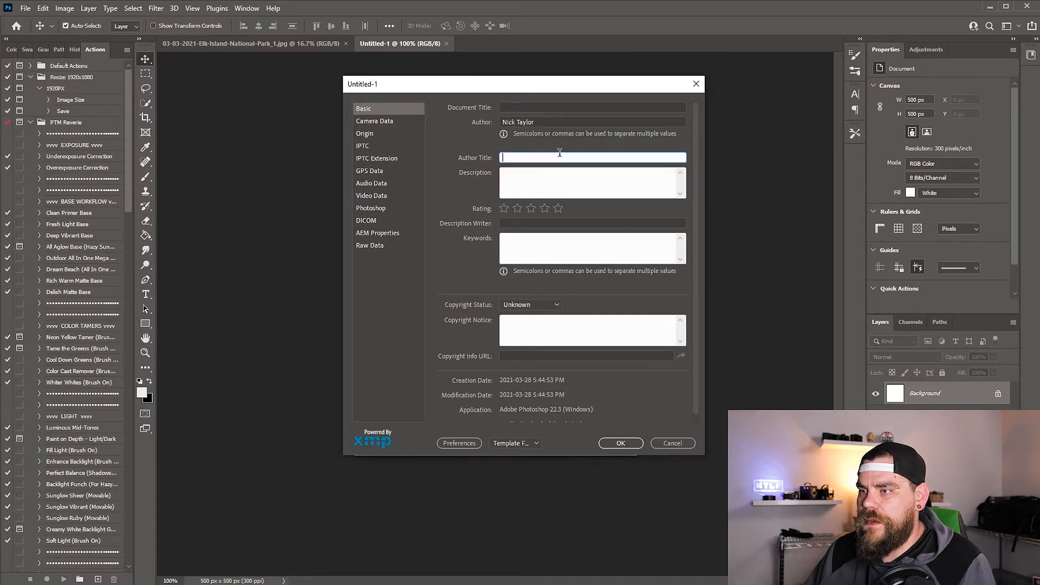
pyautogui.moveTo(539, 122); pyautogui.dragTo(501, 122)
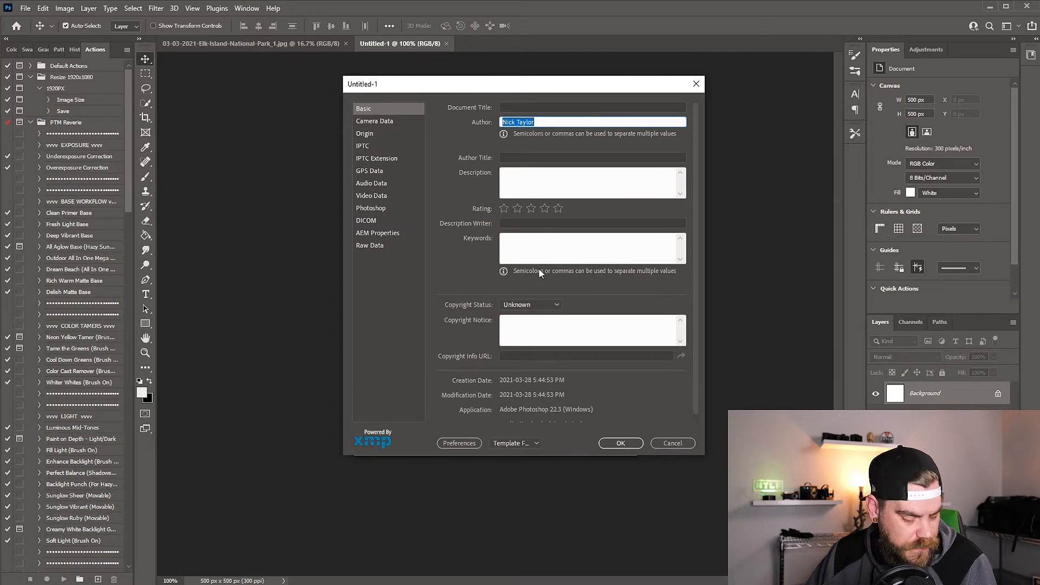
# Set the copyright status to Copyrighted and enter a copyright notice made of "© NTLP |" and the photographer's full business name
pyautogui.click(531, 306)
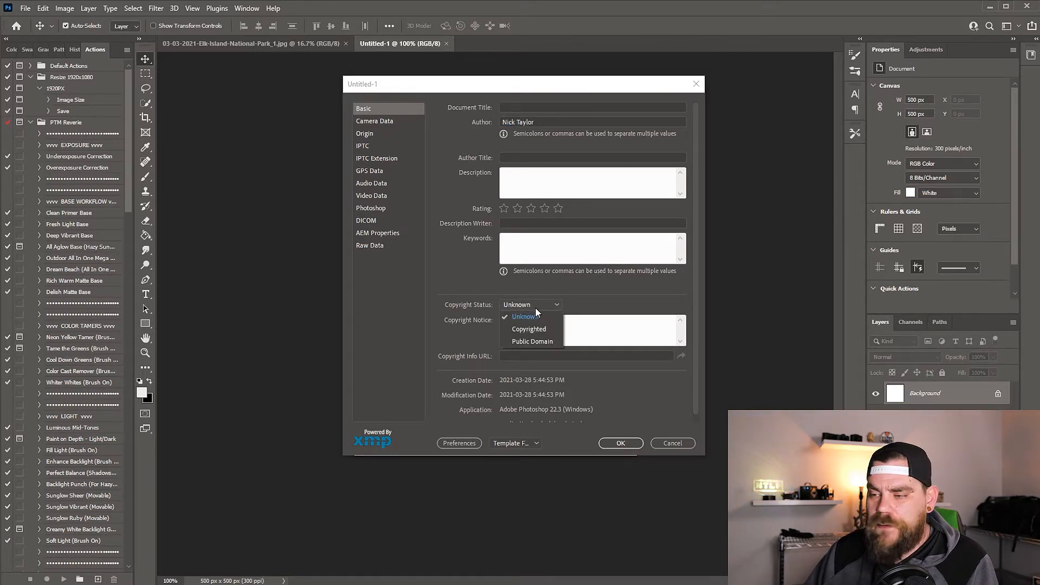
pyautogui.click(529, 330)
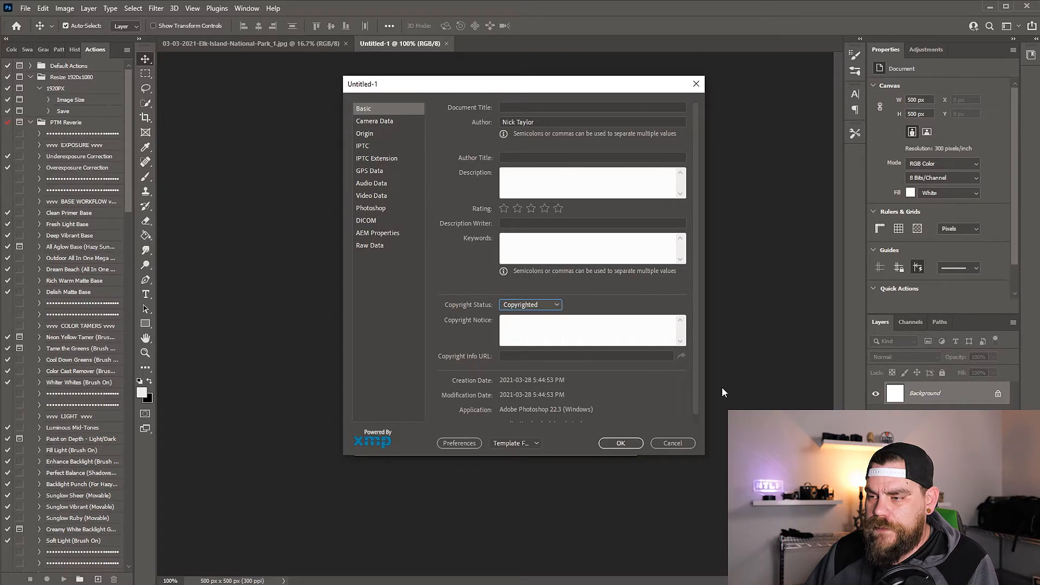
pyautogui.click(521, 325)
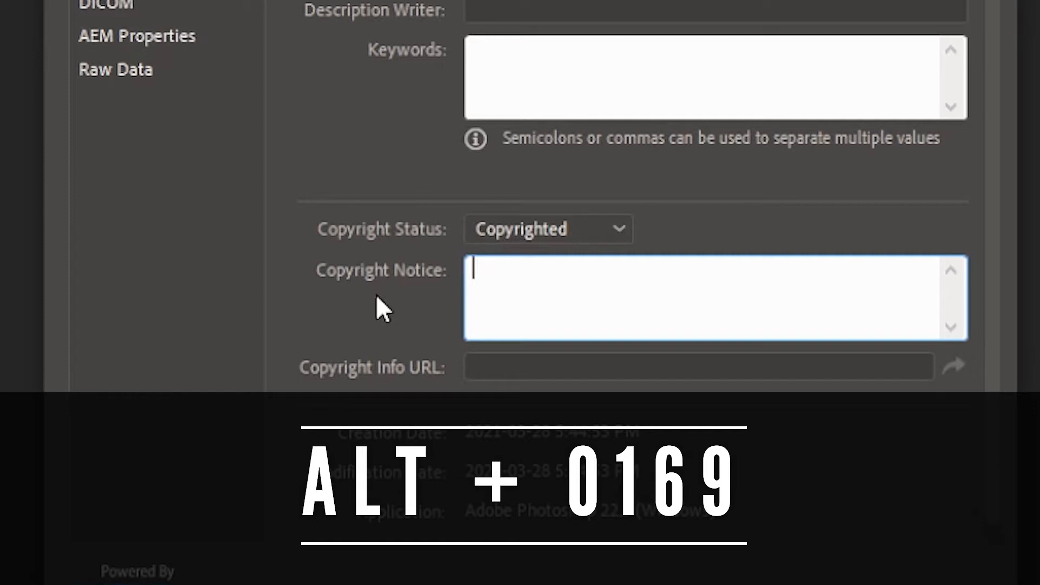
pyautogui.write('©')
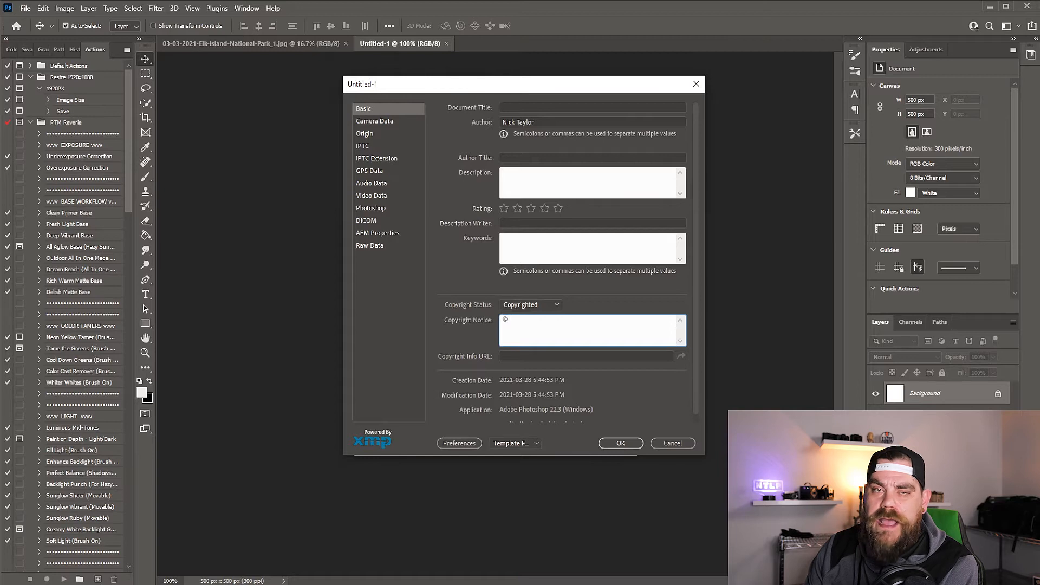
pyautogui.write('N')
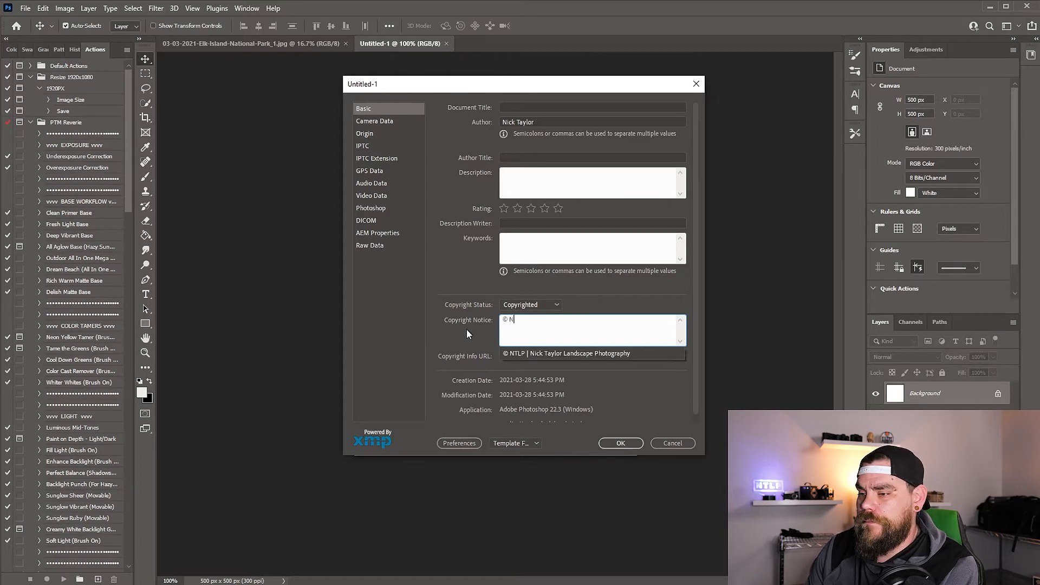
pyautogui.write('TLP')
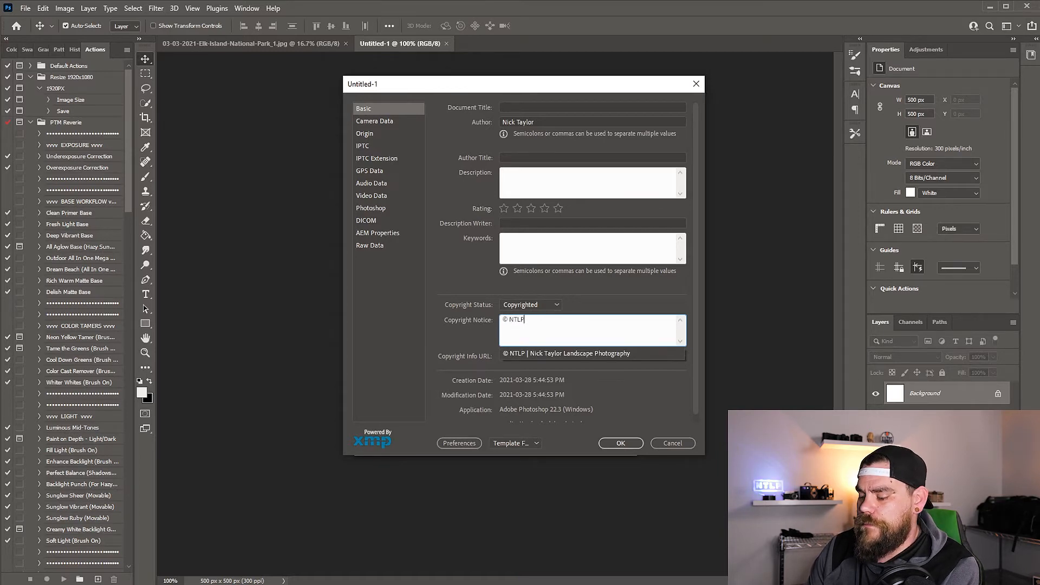
pyautogui.write(' | Nick Taylor L')
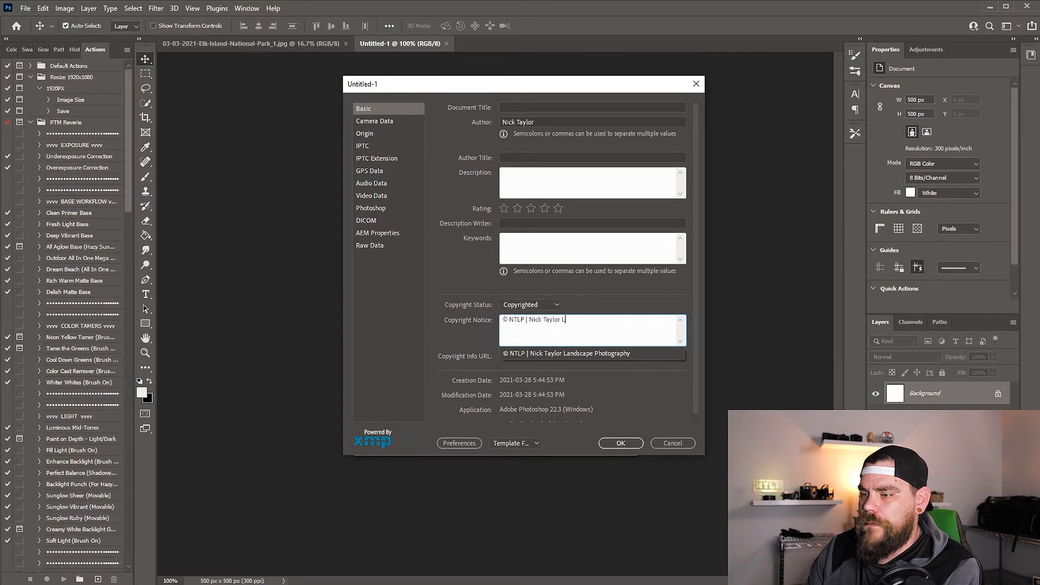
pyautogui.write('andscape Pho')
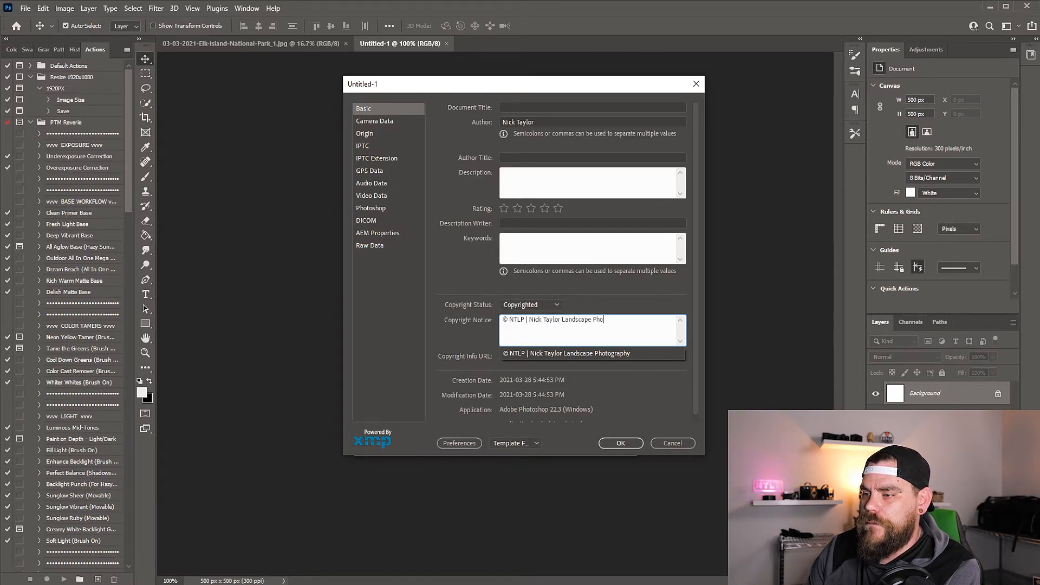
pyautogui.write('tography')
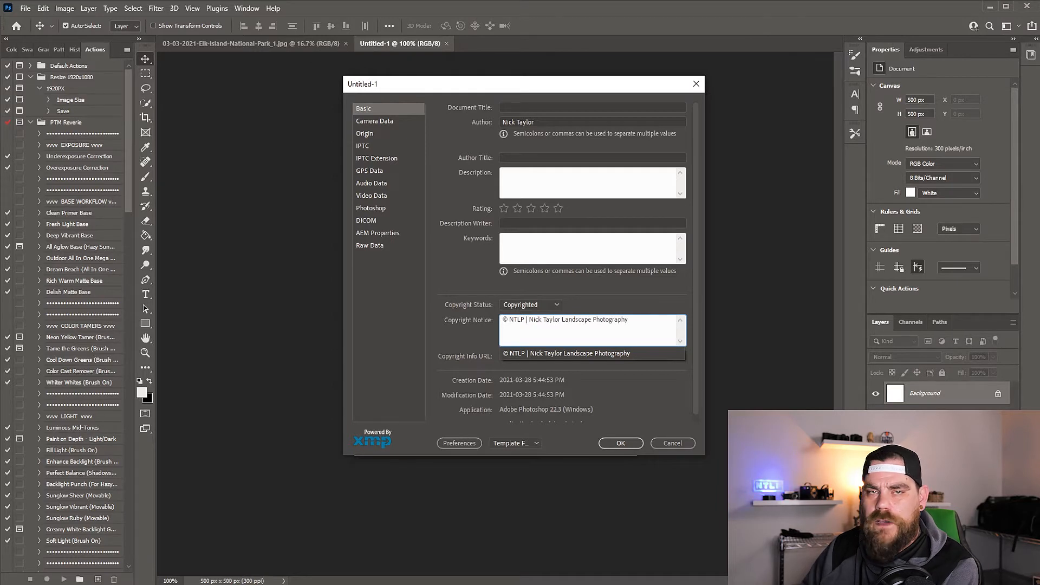
pyautogui.click(577, 332)
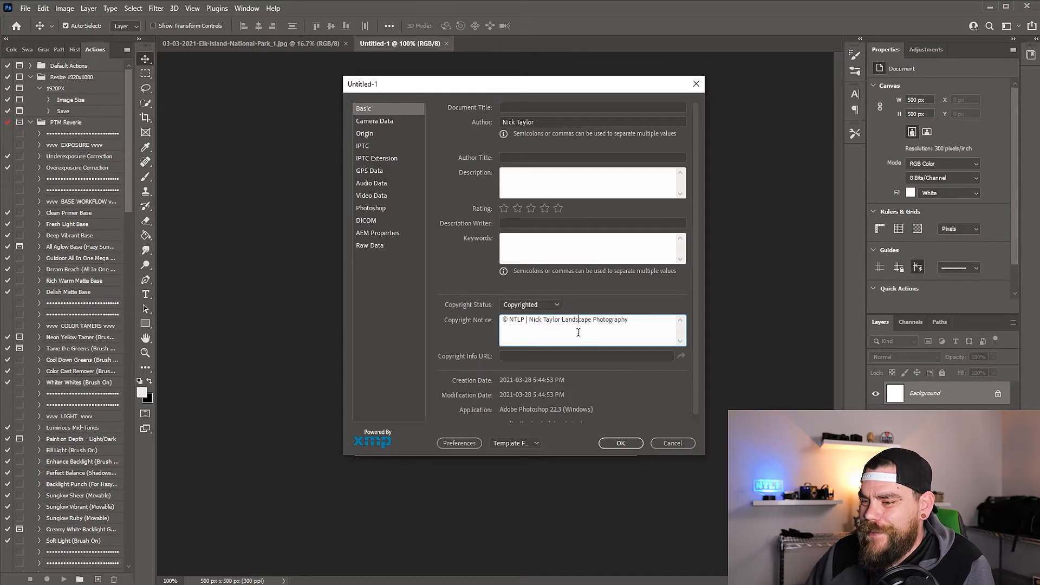
# Examine the IPTC contact fields, from creator and address through phone, e-mail and website
pyautogui.click(371, 145)
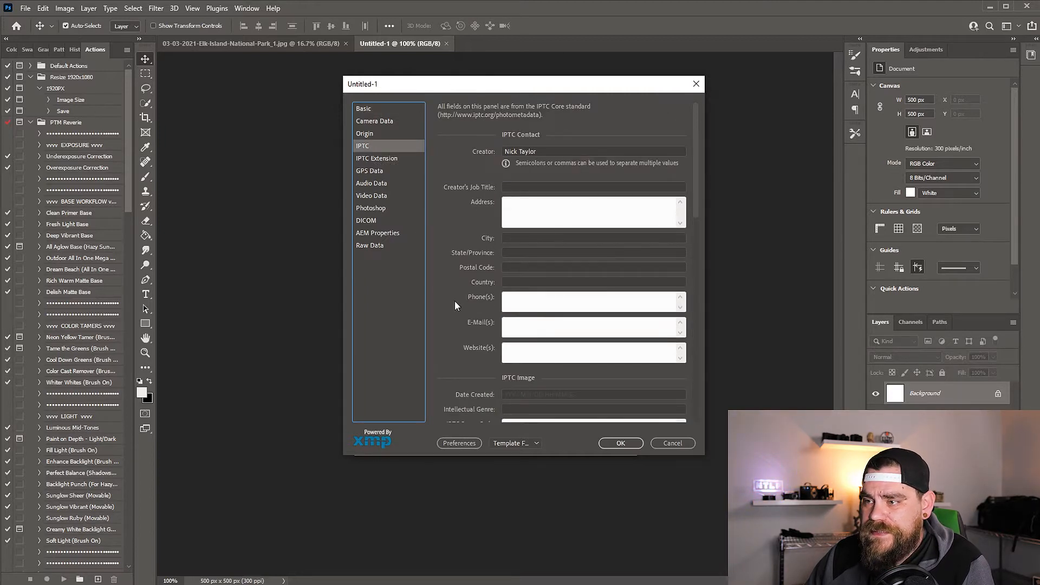
pyautogui.tripleClick(536, 151)
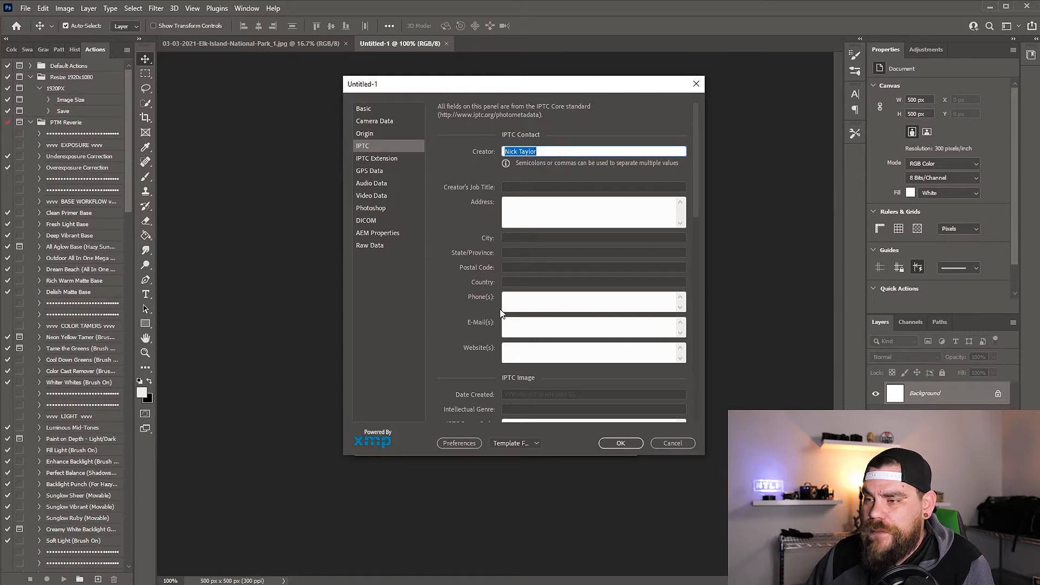
pyautogui.click(515, 211)
pyautogui.click(519, 239)
pyautogui.click(521, 254)
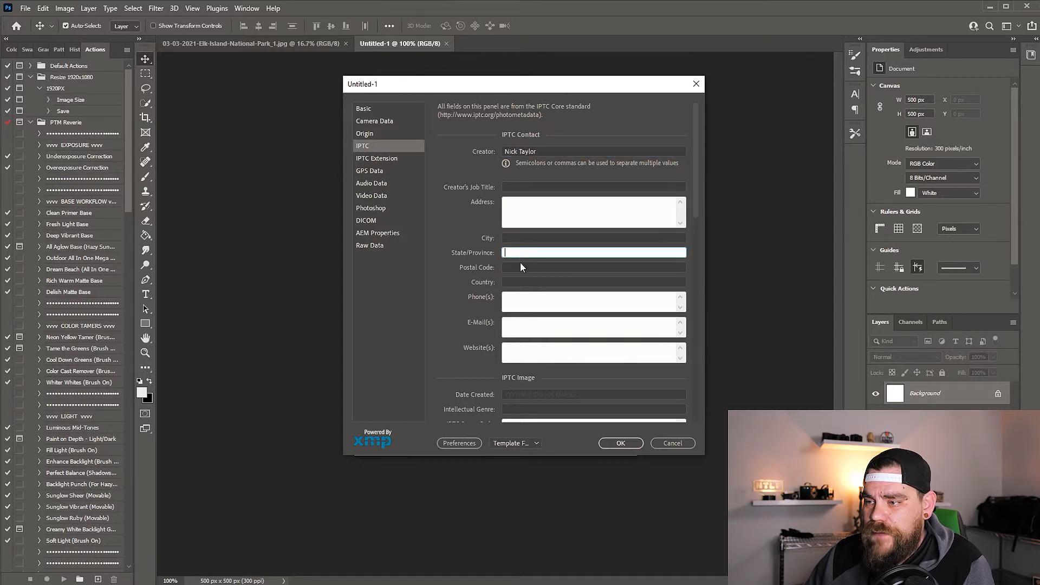
pyautogui.click(520, 267)
pyautogui.click(520, 281)
pyautogui.click(527, 299)
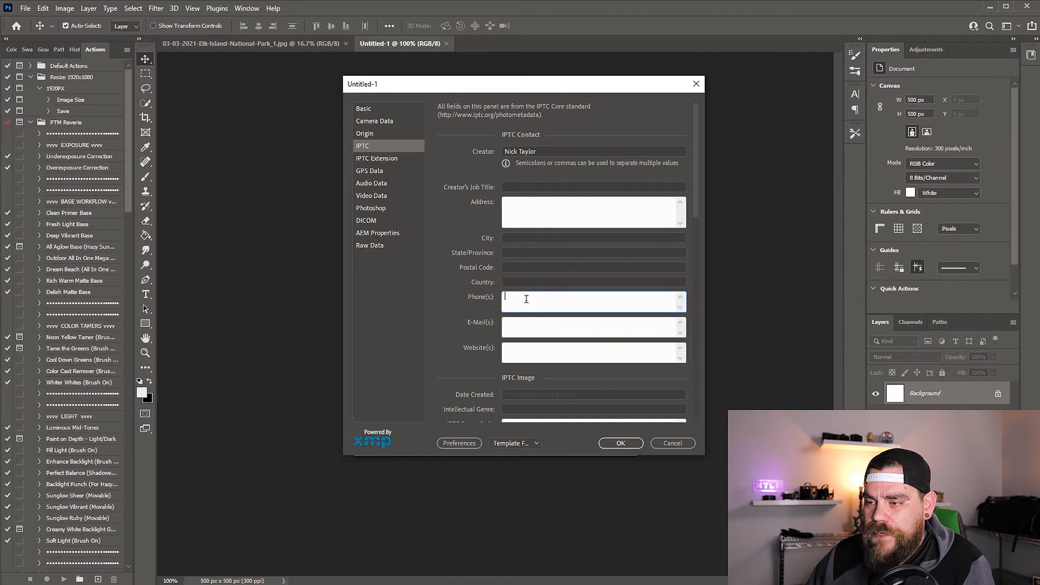
pyautogui.click(526, 325)
pyautogui.click(522, 351)
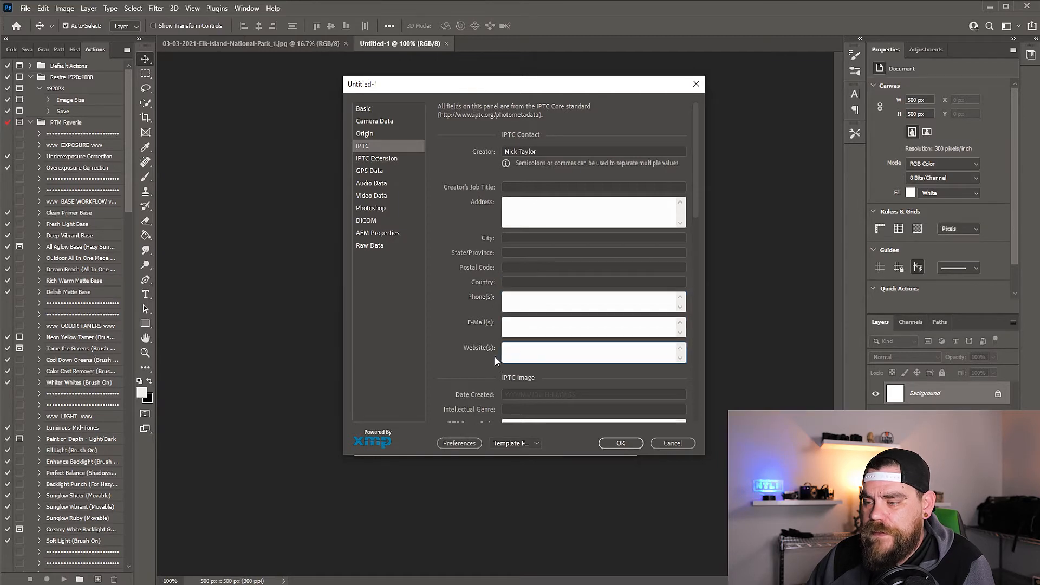
# Fill in the creator's contact e-mail and website in the IPTC contact data
pyautogui.click(529, 323)
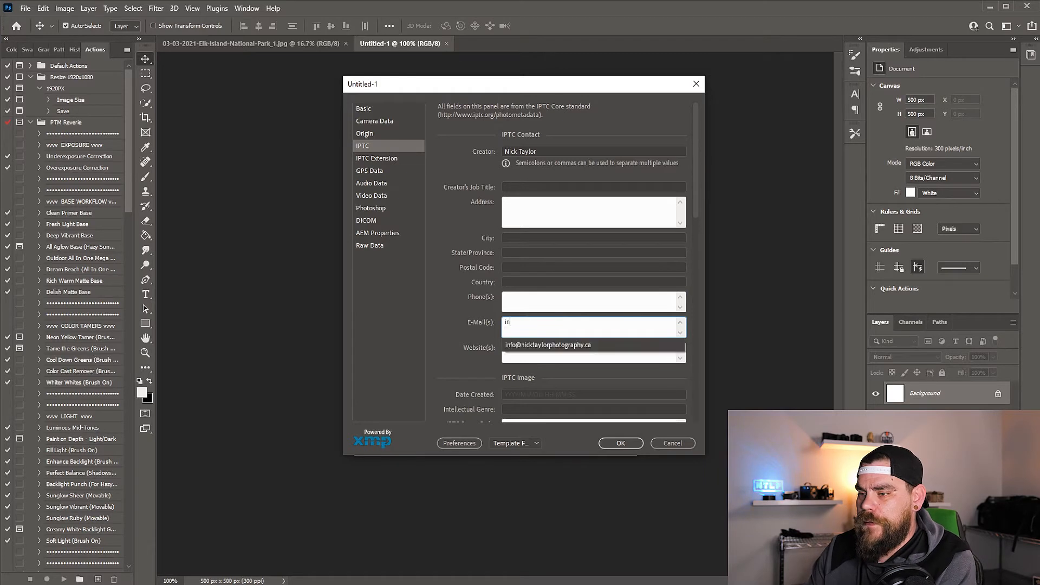
pyautogui.press('Down')
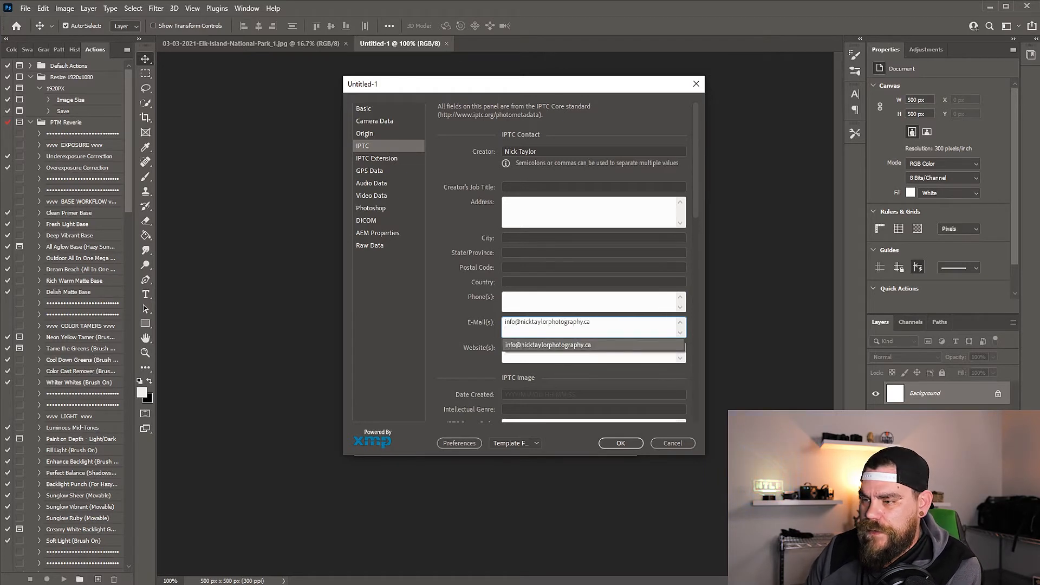
pyautogui.press('Return')
pyautogui.click(517, 348)
pyautogui.write('n')
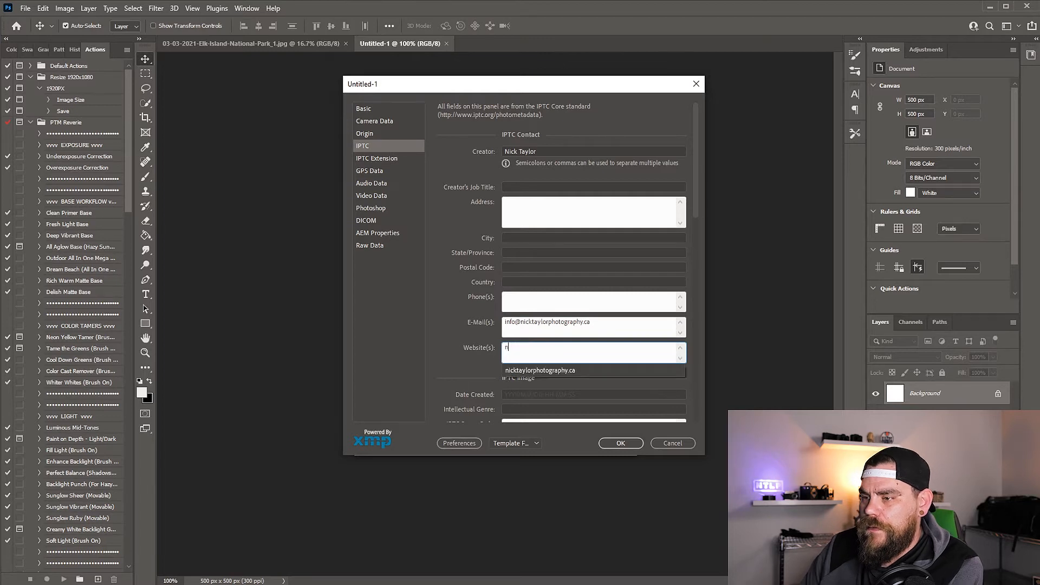
pyautogui.click(539, 371)
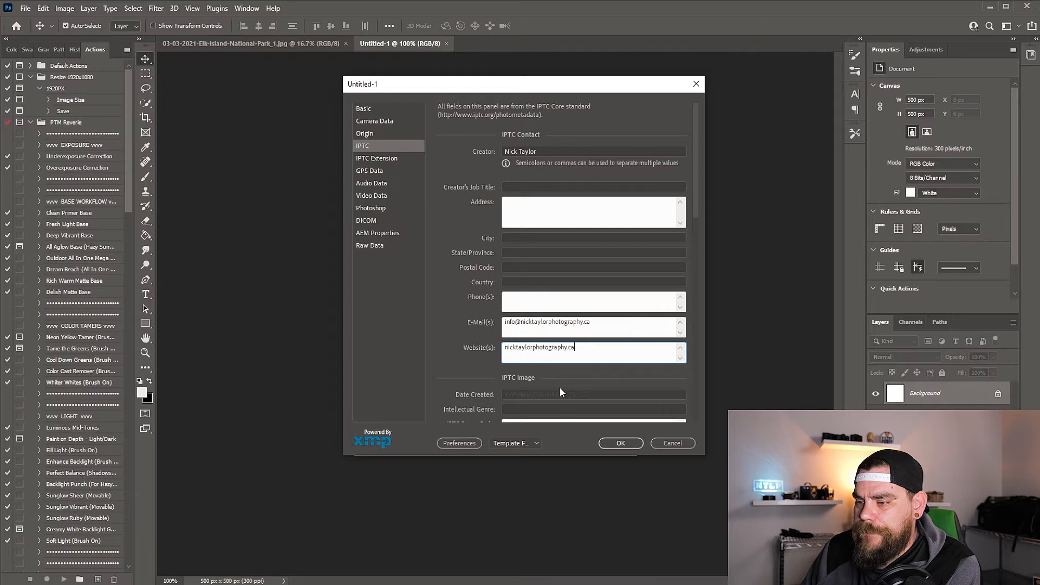
# Open the template export for the entered metadata in the Metadata Templates folder and cancel it without saving
pyautogui.click(536, 445)
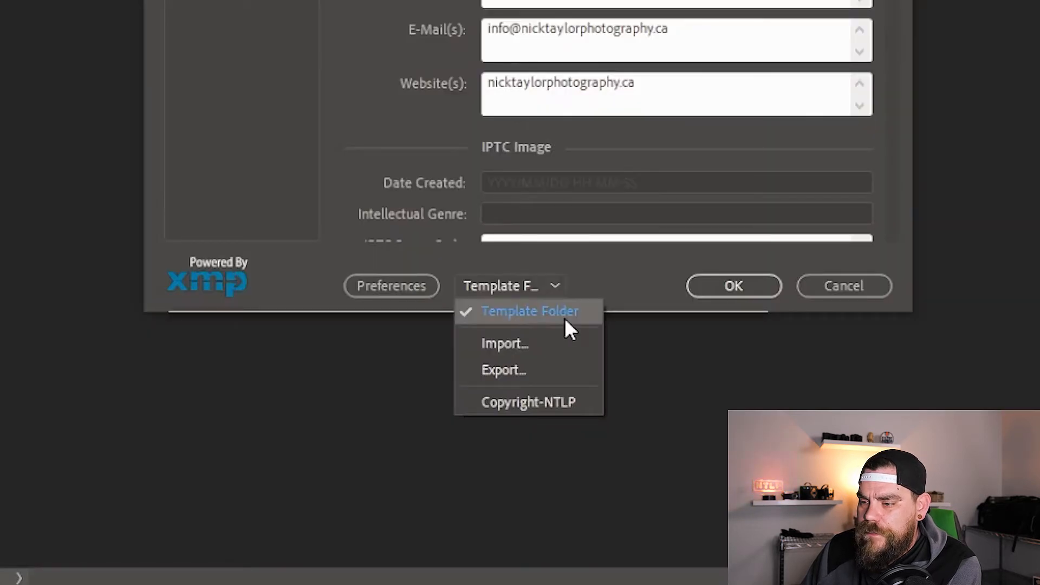
pyautogui.click(548, 284)
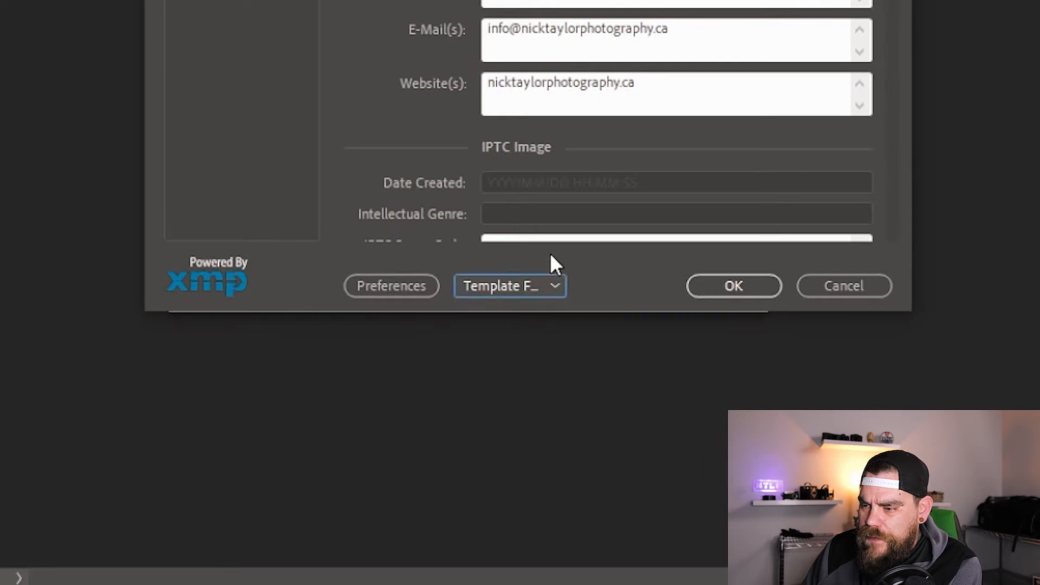
pyautogui.click(533, 289)
pyautogui.click(519, 368)
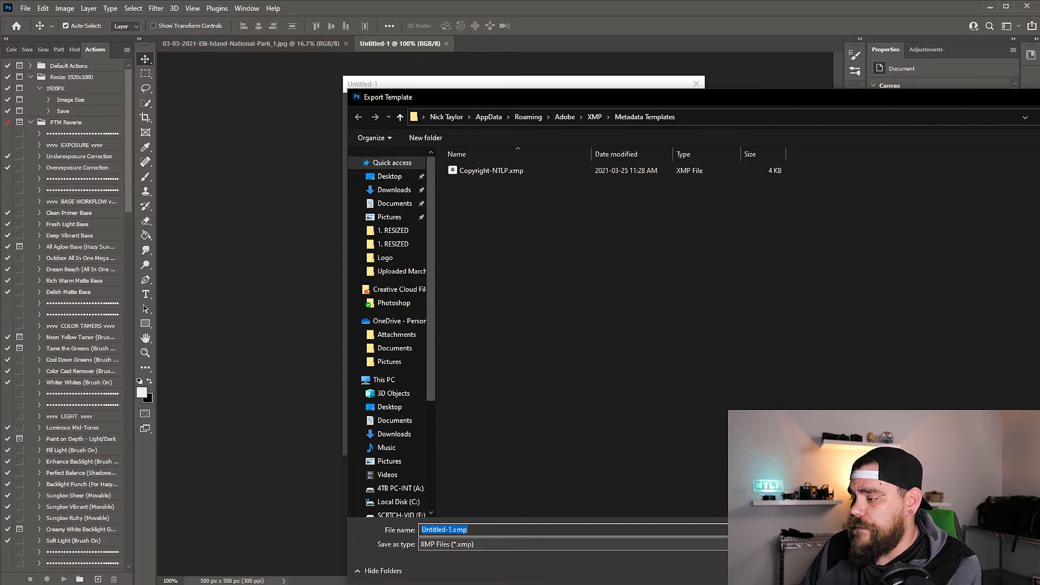
pyautogui.click(1019, 571)
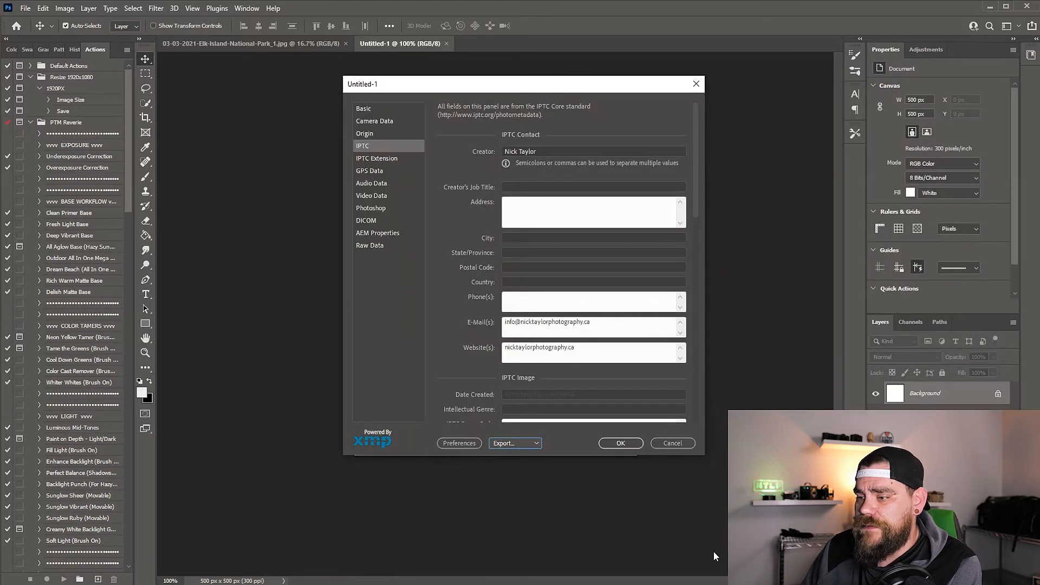
# Discard the file information edits and close the blank Untitled-1 document
pyautogui.click(671, 445)
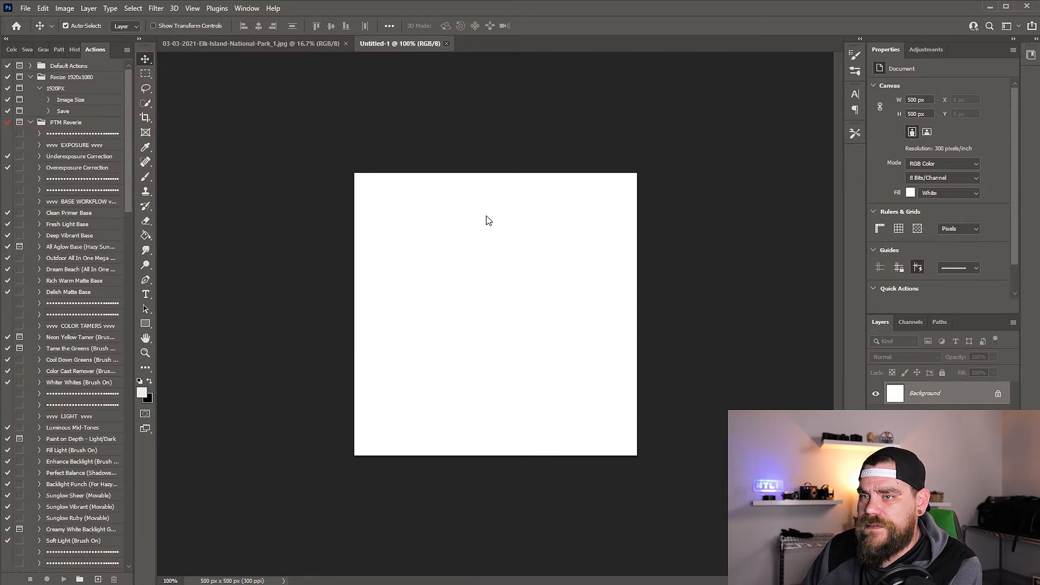
pyautogui.click(447, 43)
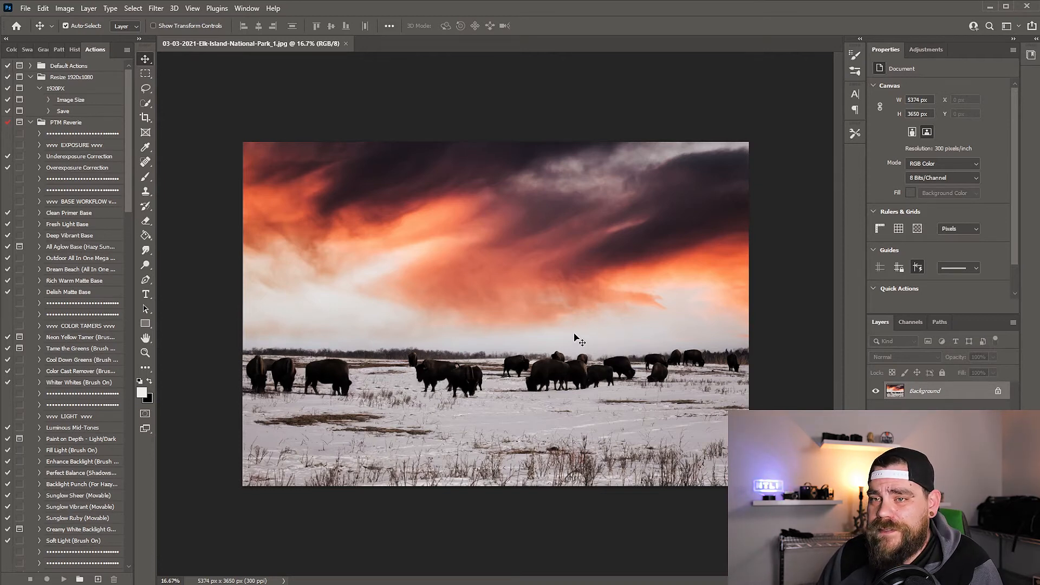
# Open the file information of 03-03-2021-Elk-Island-National-Park_1.jpg and select the whole author entry
pyautogui.click(25, 8)
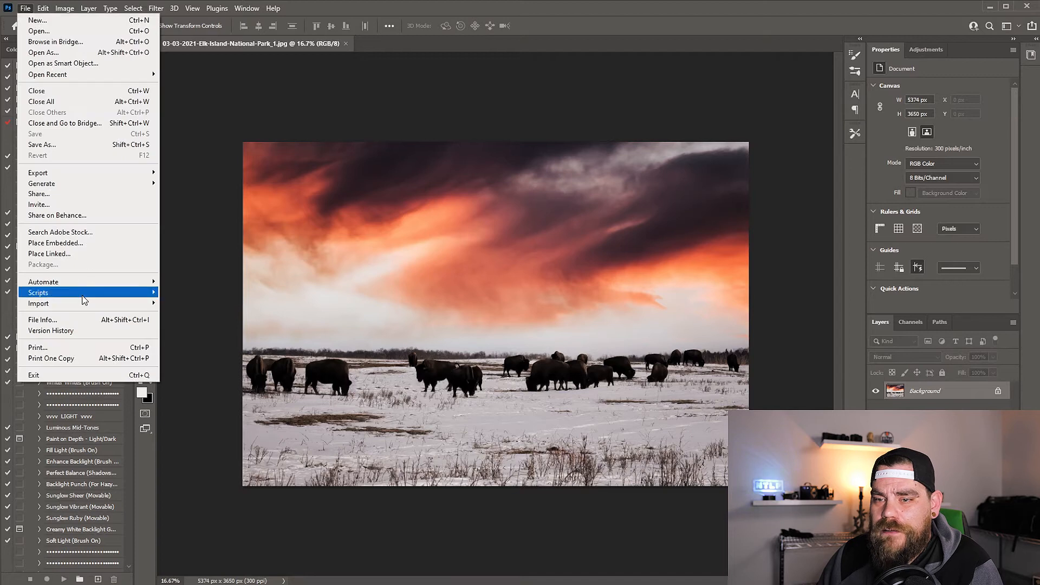
pyautogui.click(81, 320)
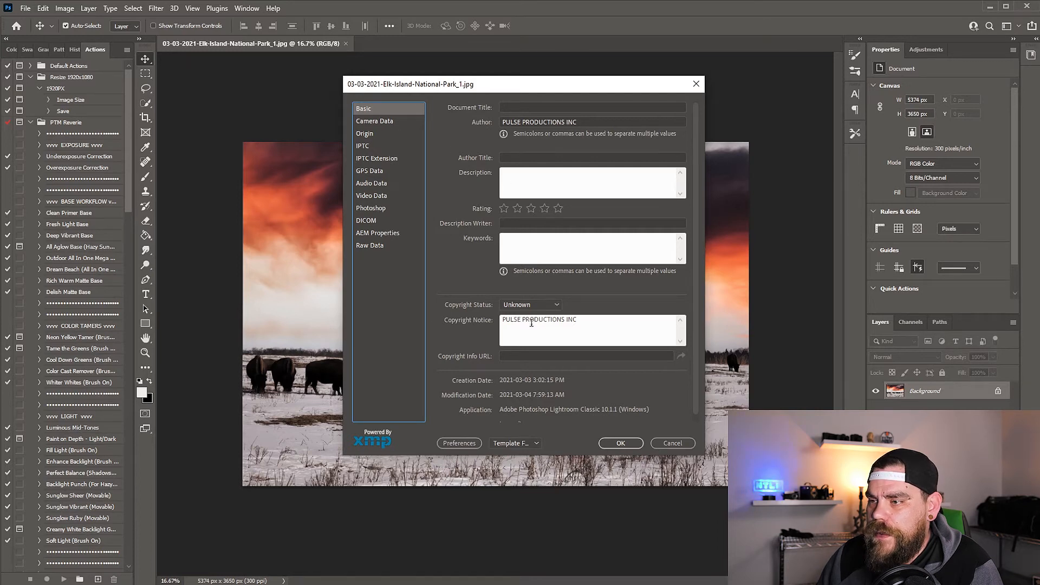
pyautogui.click(551, 122)
pyautogui.moveTo(578, 123); pyautogui.dragTo(499, 124)
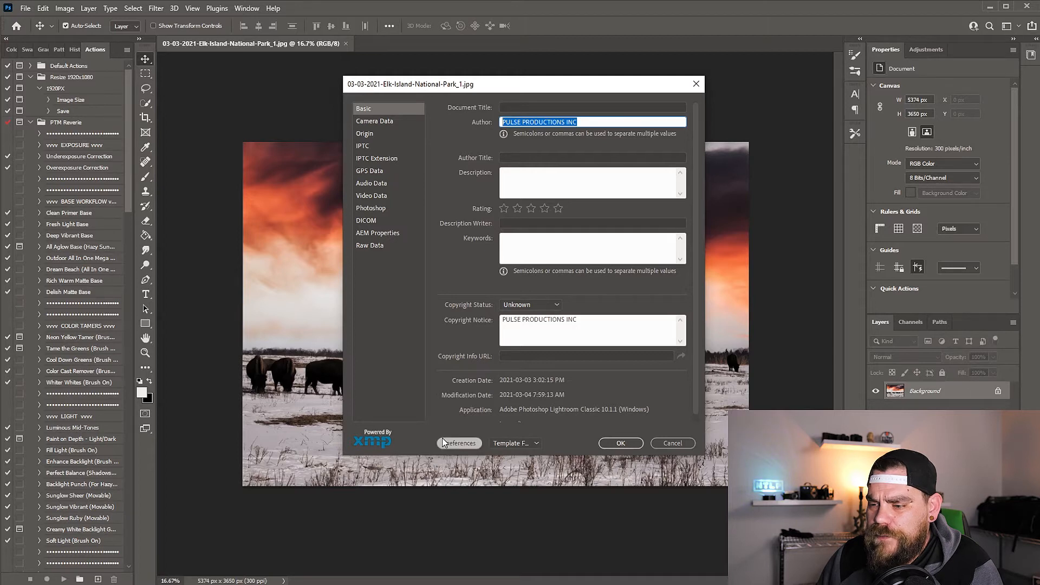
# Load the Copyright-NTLP template into the photo's file information, clearing existing properties and replacing them with the template properties
pyautogui.click(526, 443)
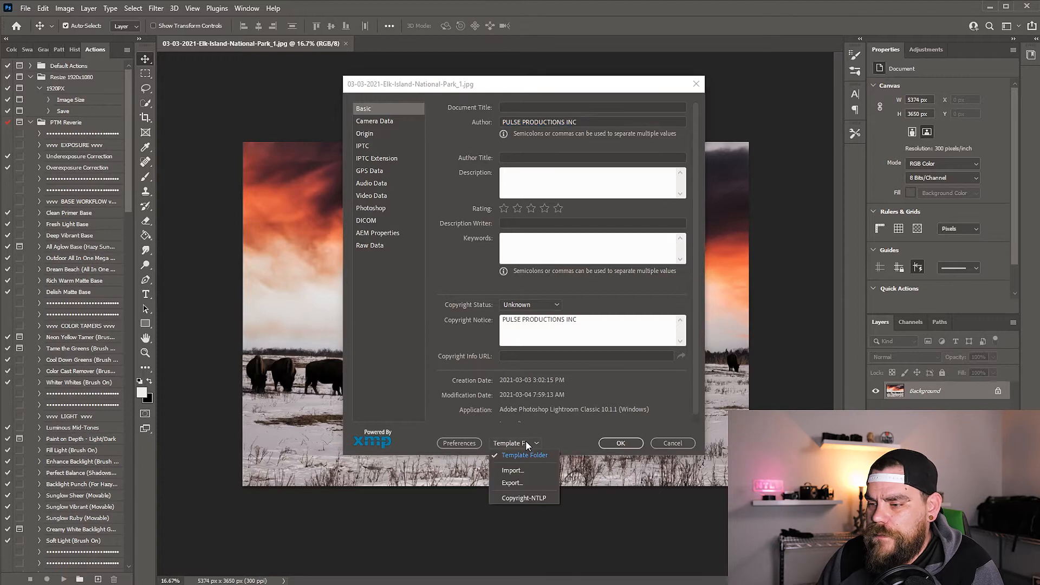
pyautogui.click(518, 498)
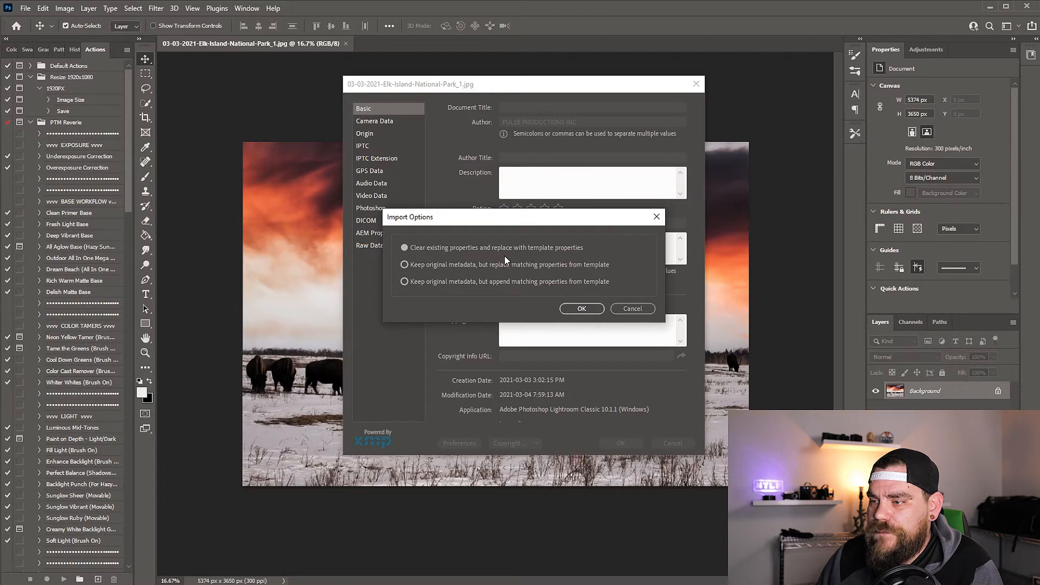
pyautogui.click(567, 308)
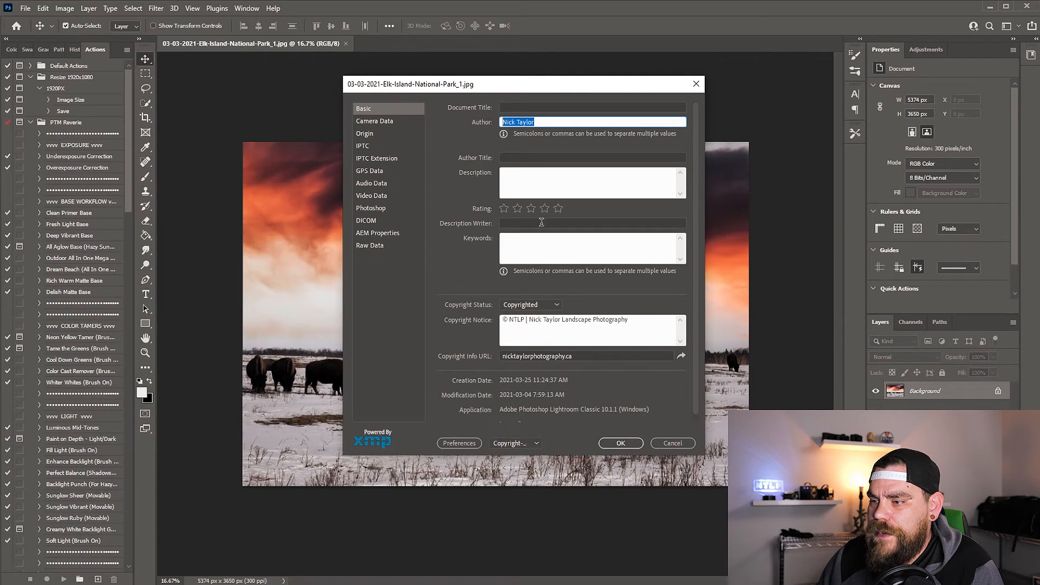
# Check the imported copyright notice and the IPTC creator, e-mail and website entries, and accept the file information
pyautogui.moveTo(503, 320); pyautogui.dragTo(629, 326)
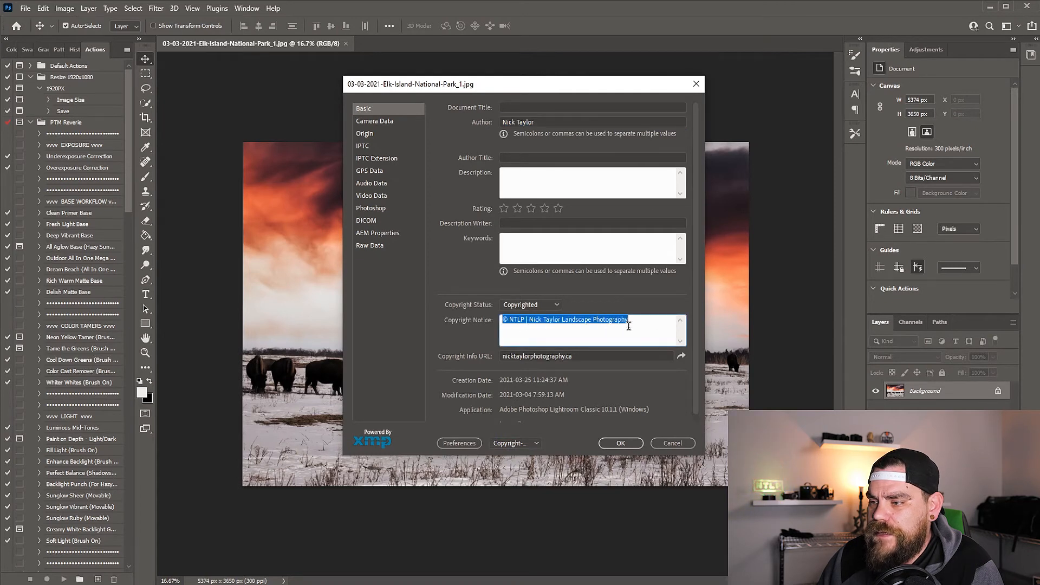
pyautogui.click(373, 148)
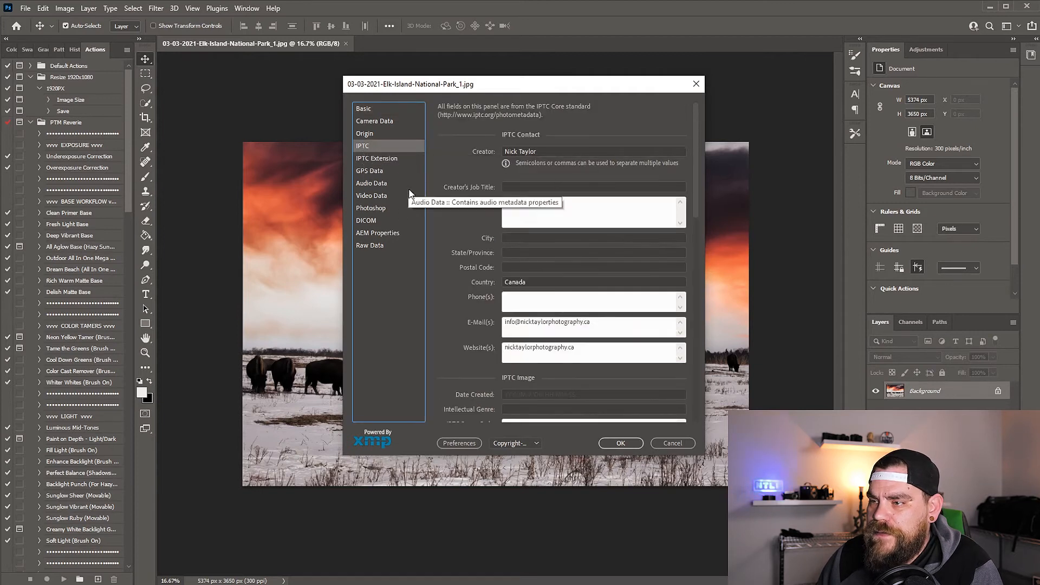
pyautogui.click(521, 152)
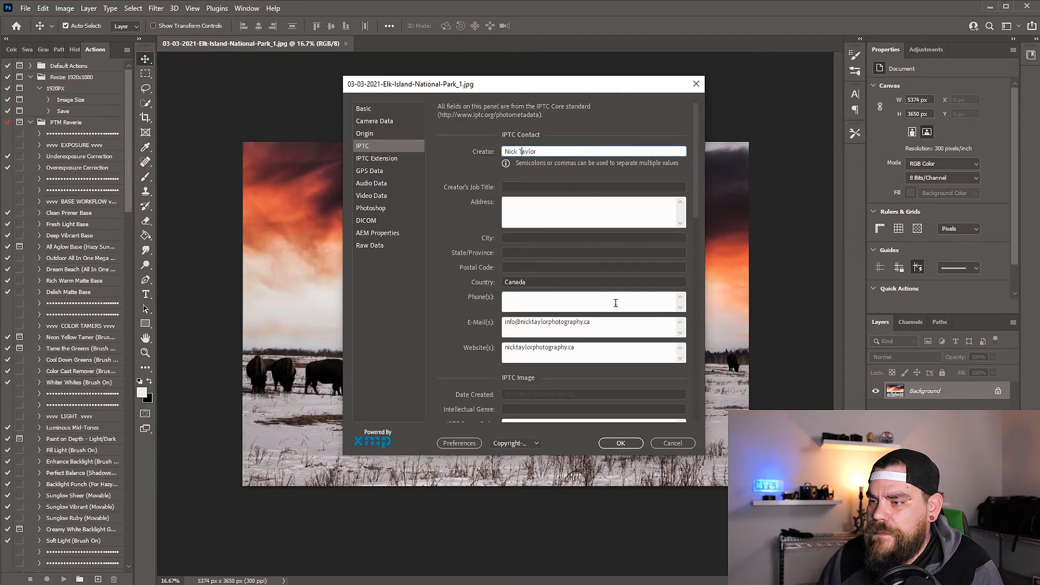
pyautogui.click(582, 327)
pyautogui.click(575, 354)
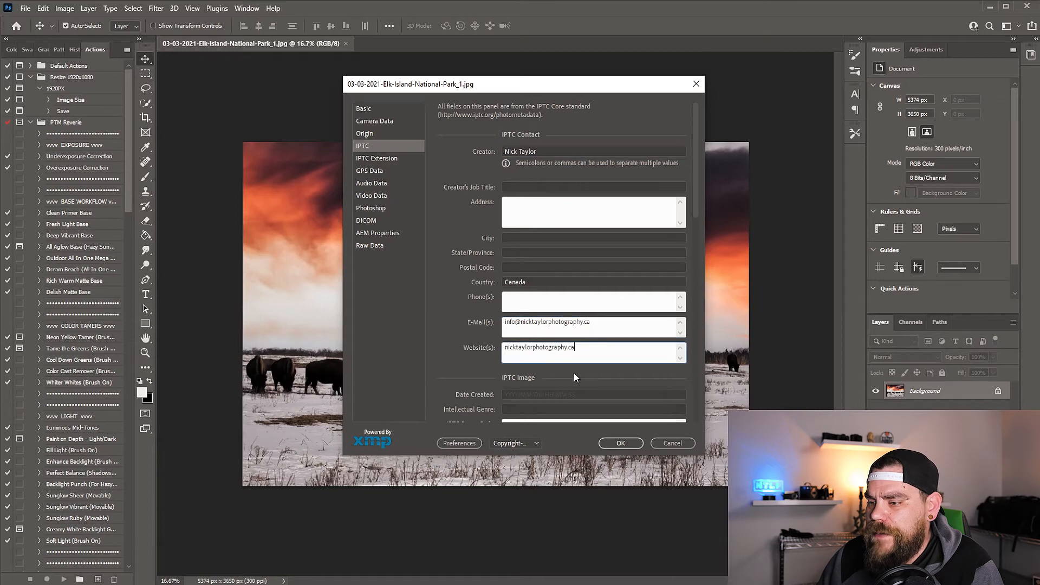
pyautogui.click(623, 444)
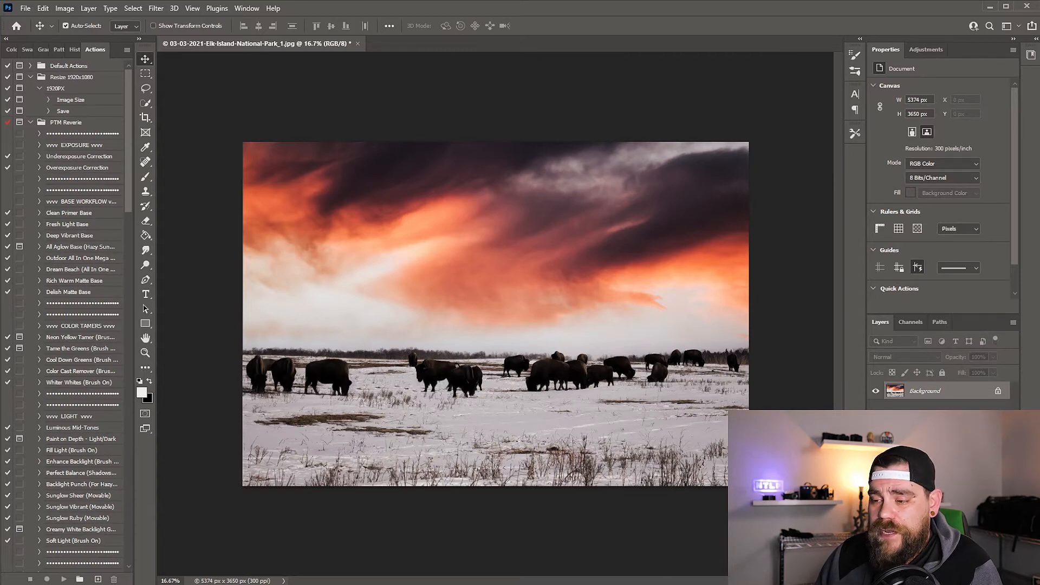
# Switch to Adobe Bridge and select both Elk Island JPG photos in the EDIT folder
pyautogui.moveTo(652, 584)
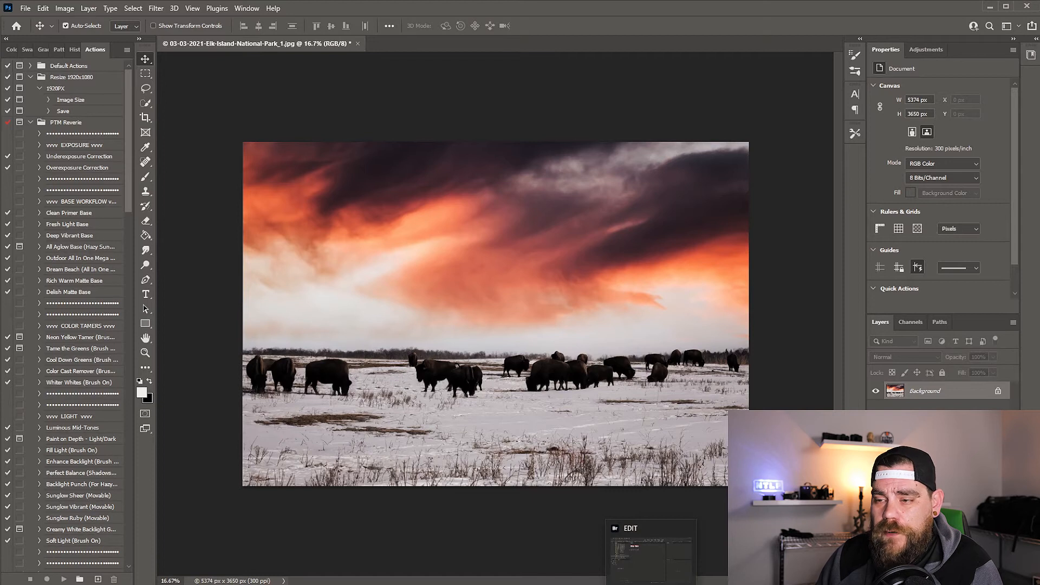
pyautogui.click(652, 553)
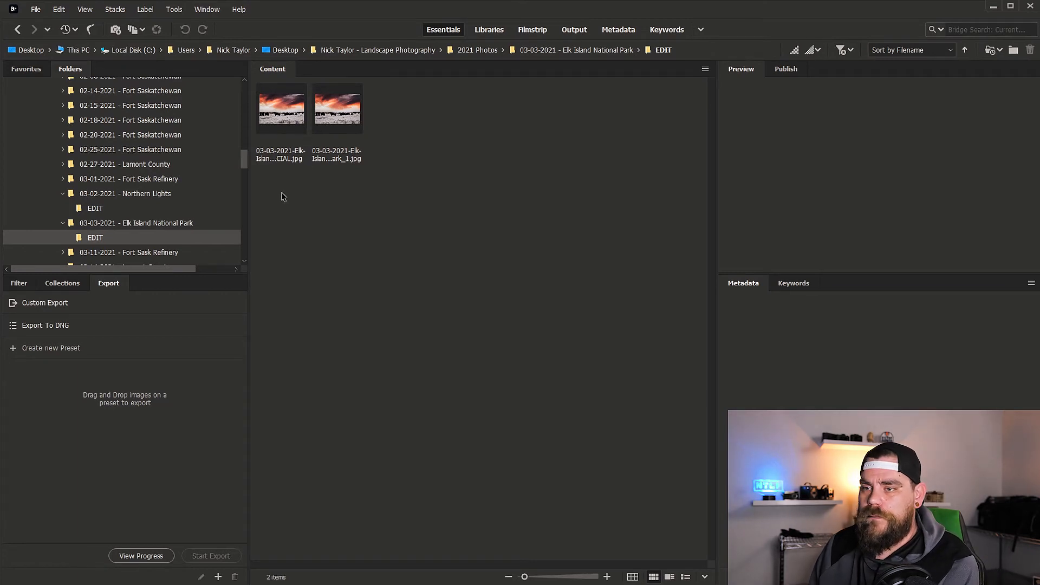
pyautogui.moveTo(278, 210); pyautogui.dragTo(415, 112)
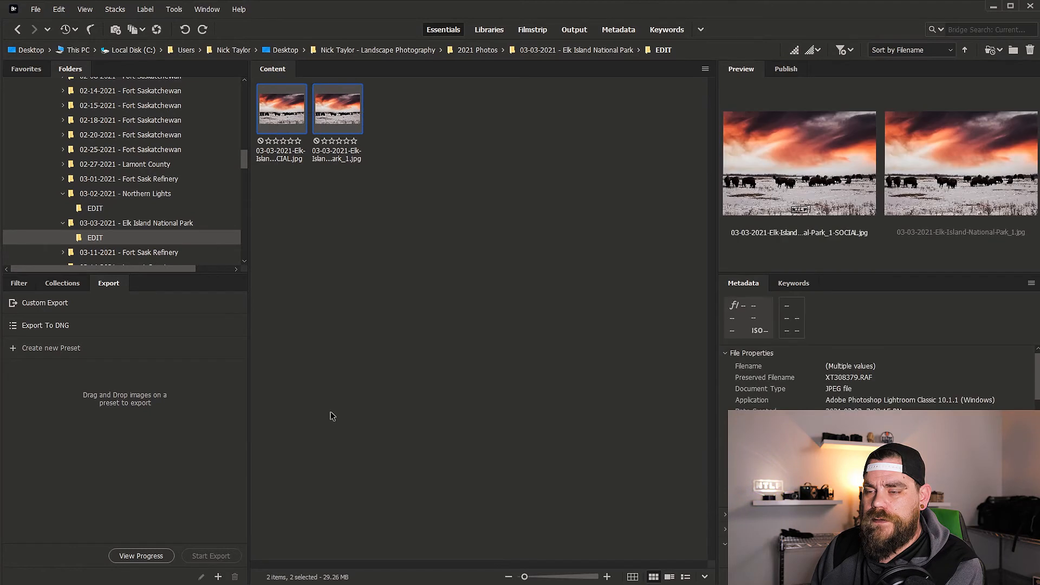
pyautogui.click(416, 257)
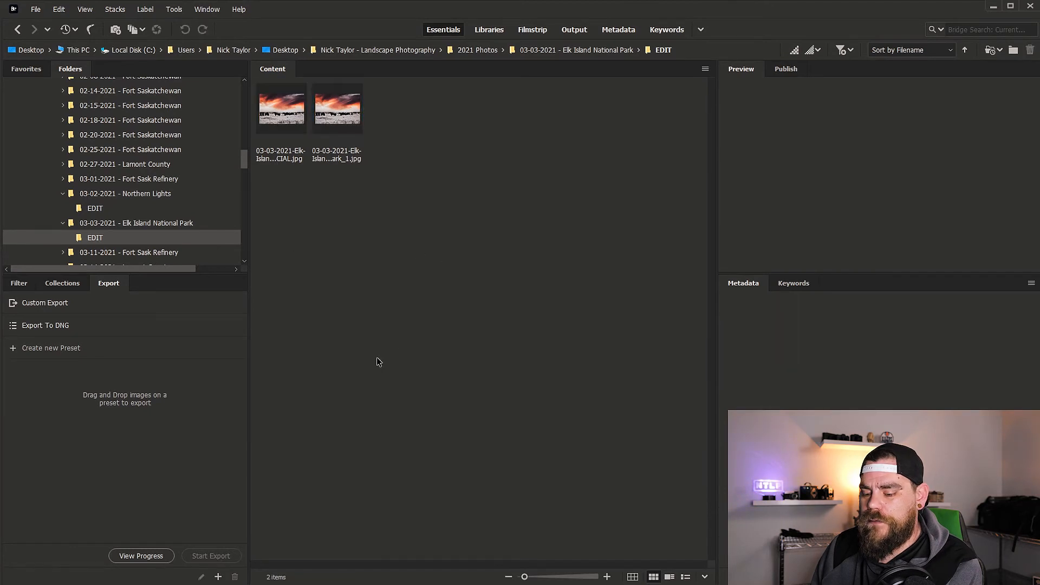
pyautogui.hotkey('ctrl', 'a')
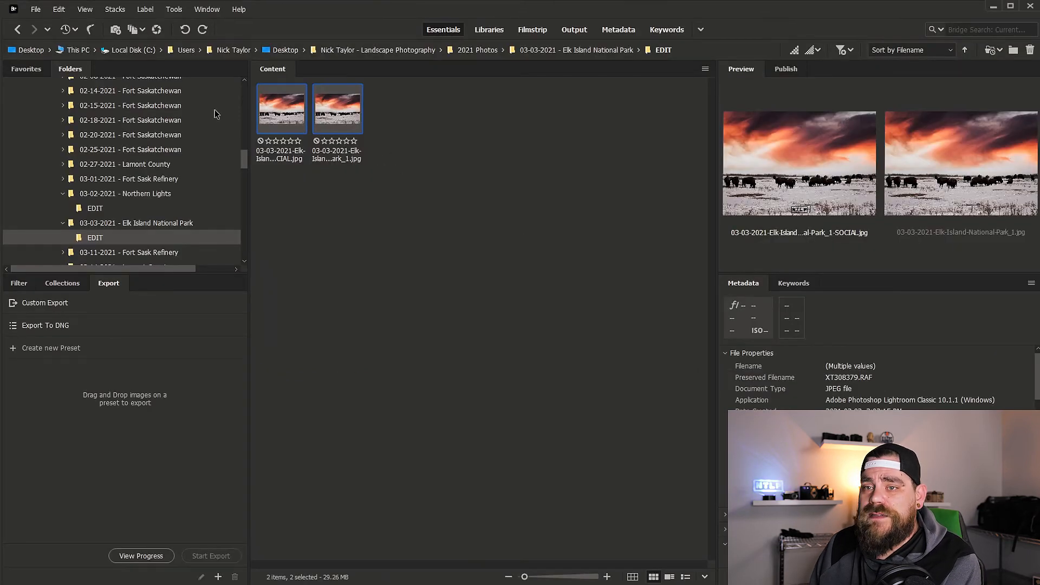
pyautogui.click(373, 193)
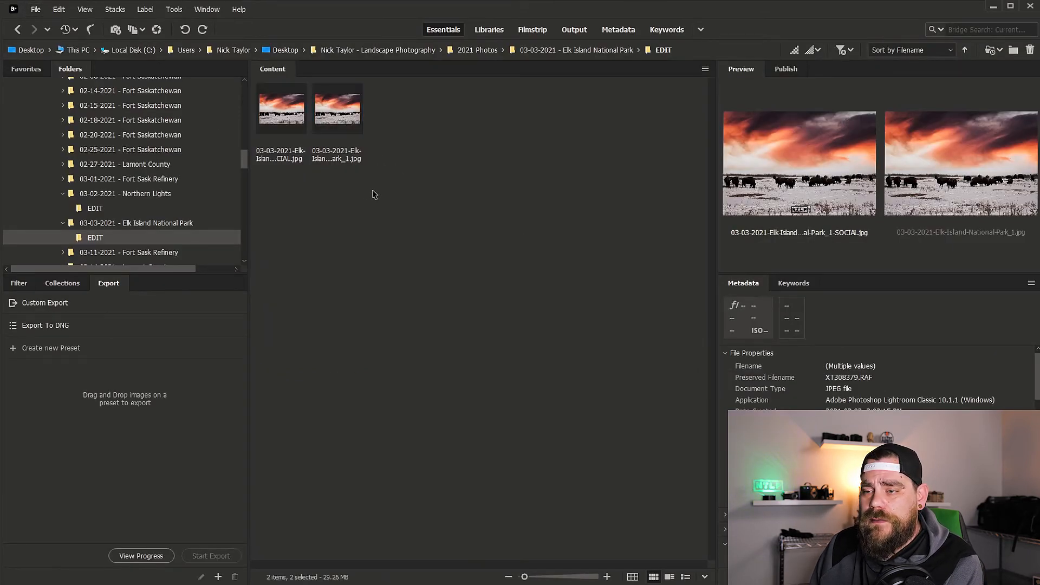
pyautogui.moveTo(534, 251); pyautogui.dragTo(282, 98)
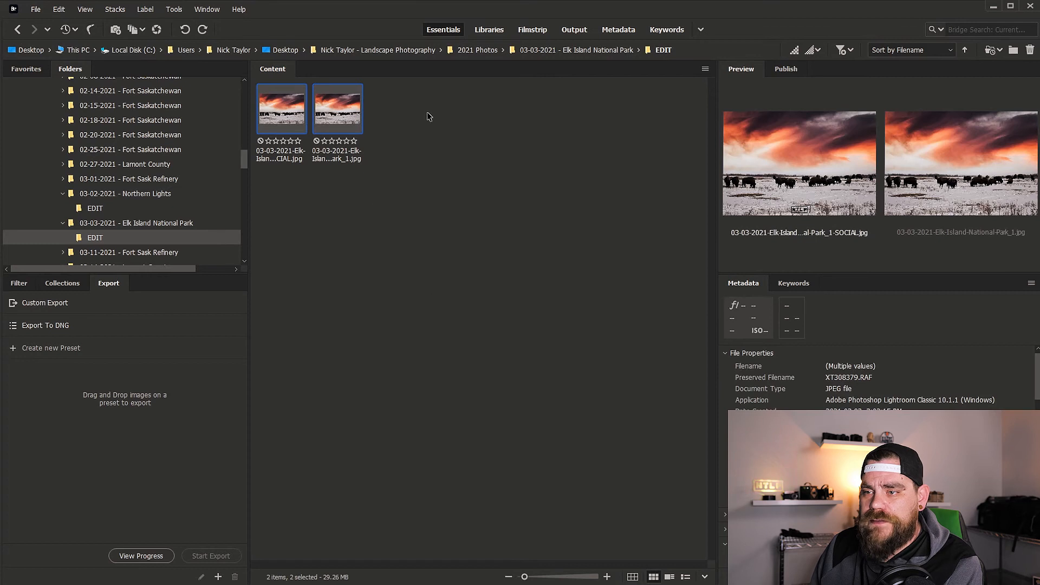
# Apply the Copyright-NTLP template to both photos' file information, clearing existing properties and replacing them with the template properties
pyautogui.click(36, 10)
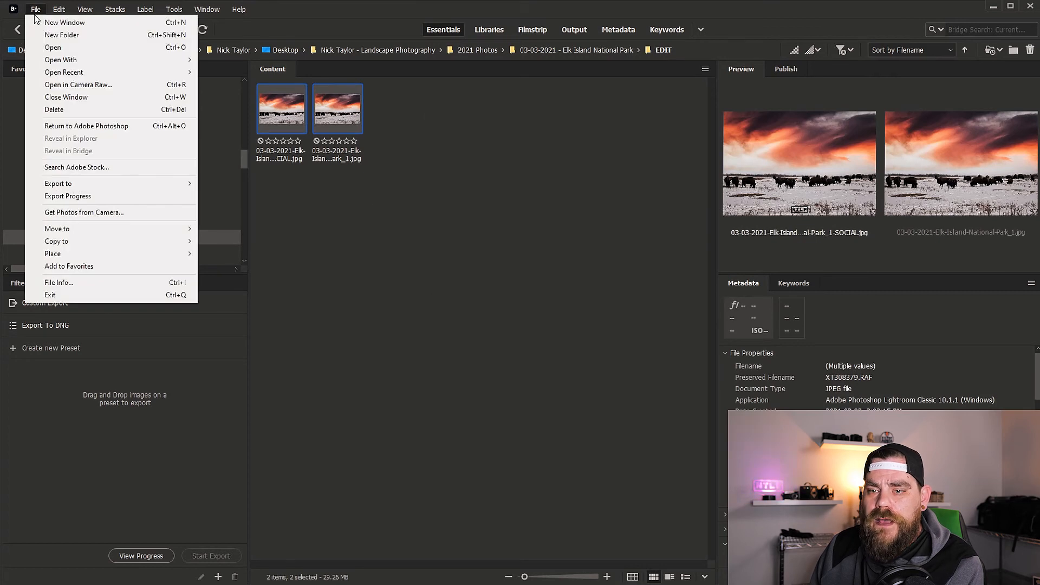
pyautogui.click(60, 283)
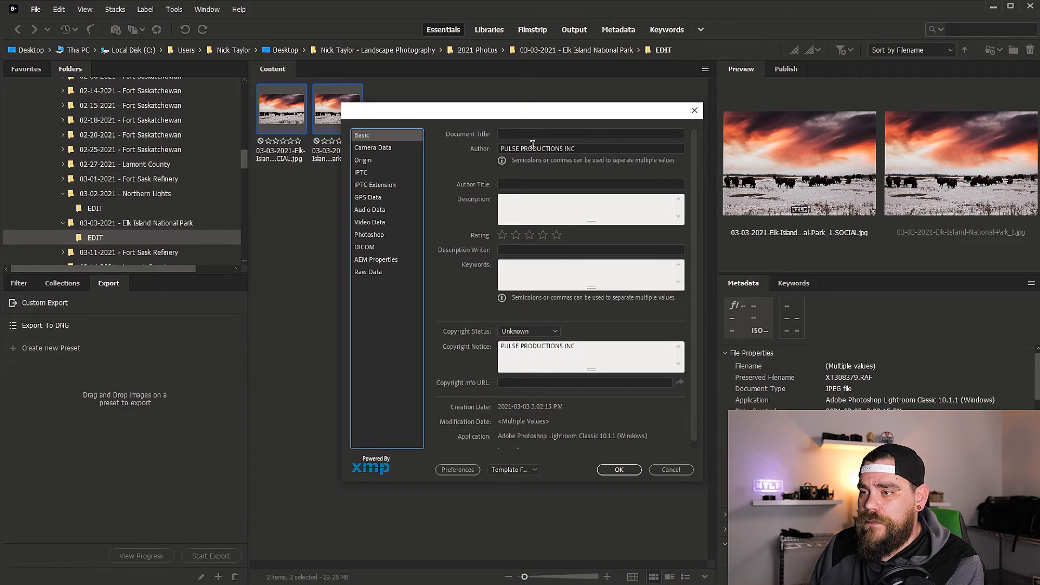
pyautogui.moveTo(551, 149); pyautogui.dragTo(591, 149)
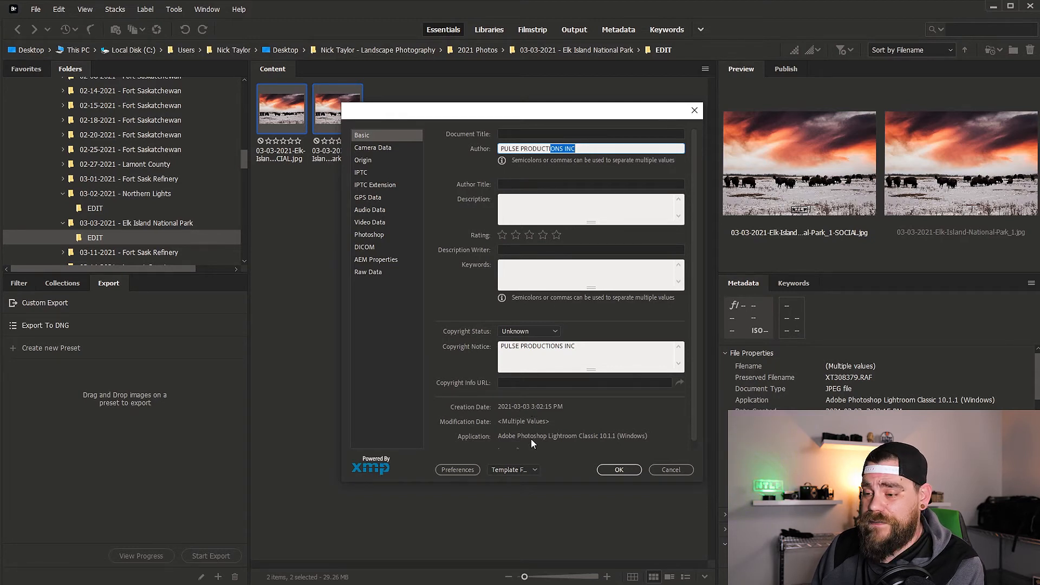
pyautogui.click(500, 469)
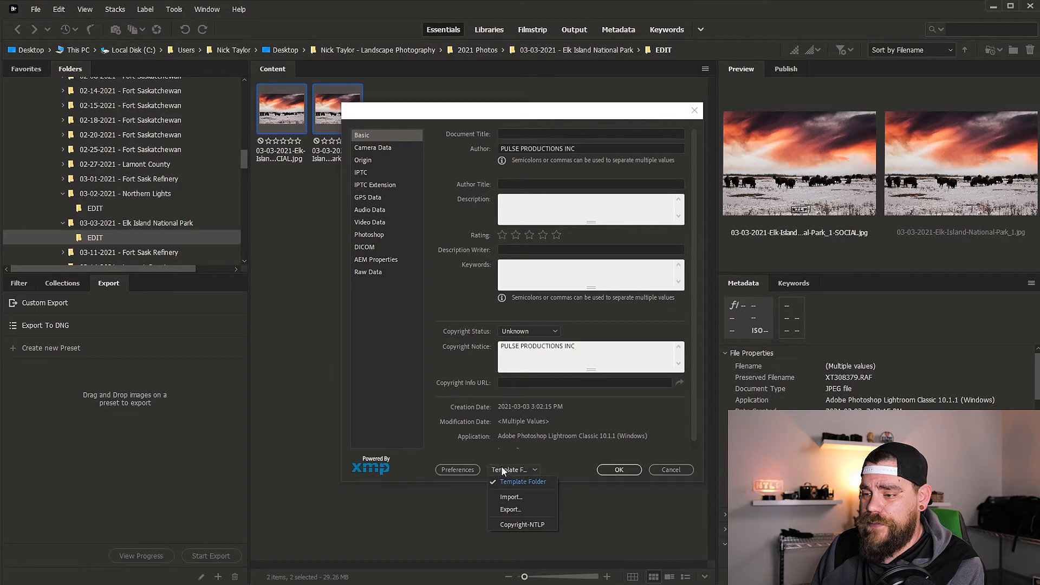
pyautogui.click(521, 524)
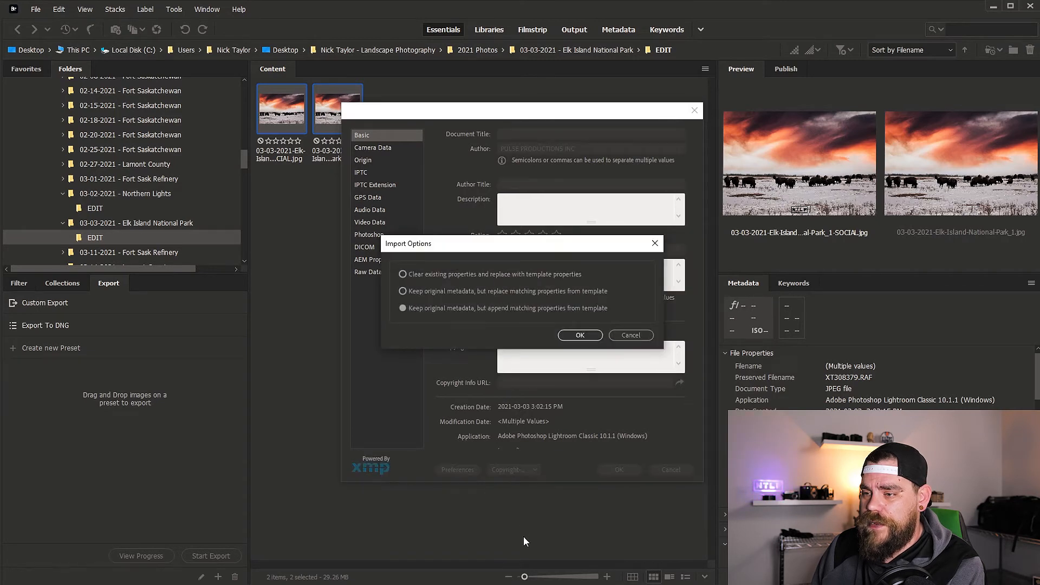
pyautogui.click(411, 275)
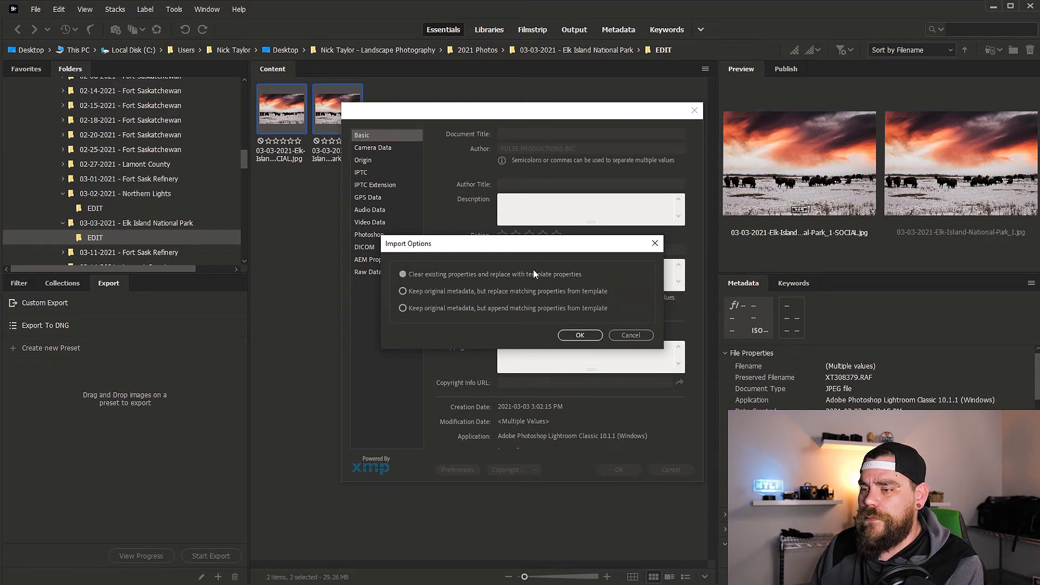
pyautogui.click(583, 336)
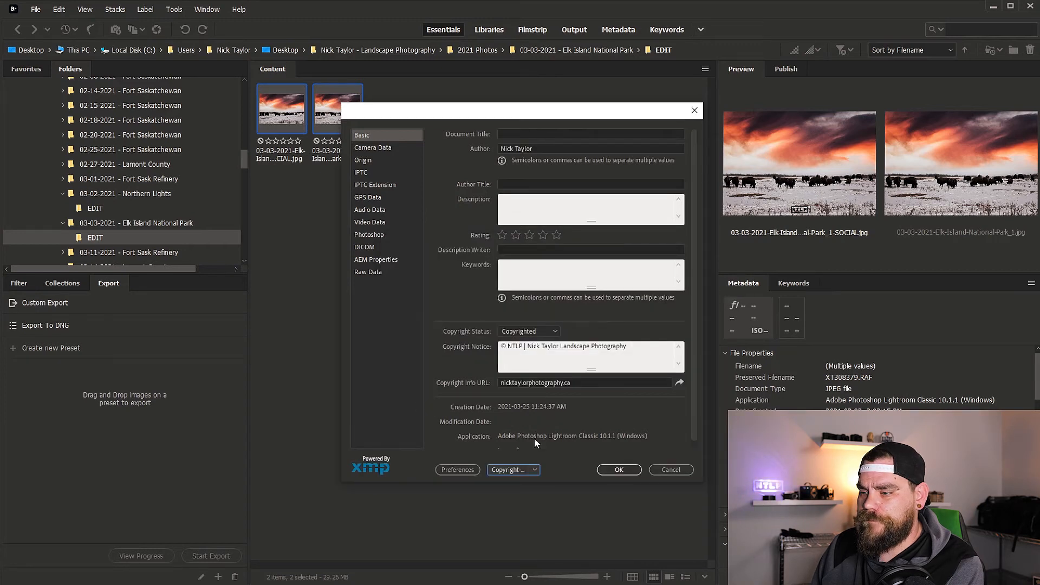
pyautogui.click(623, 472)
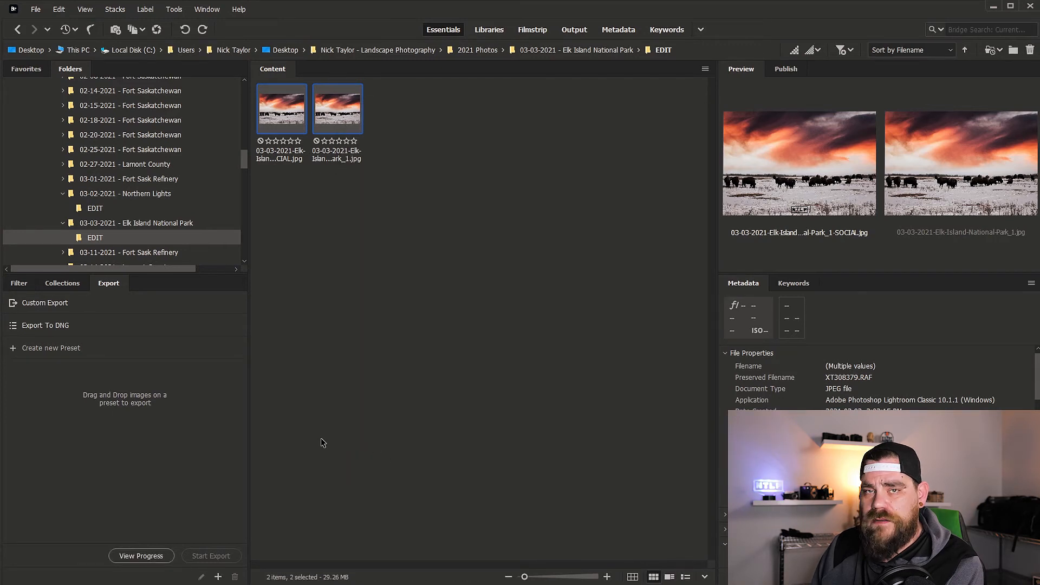
# Switch to File Explorer and examine the detailed properties of 03-03-2021-Elk-Island-National-Park_1.jpg in the EDIT folder for author and copyright data
pyautogui.hotkey('alt', 'Tab')
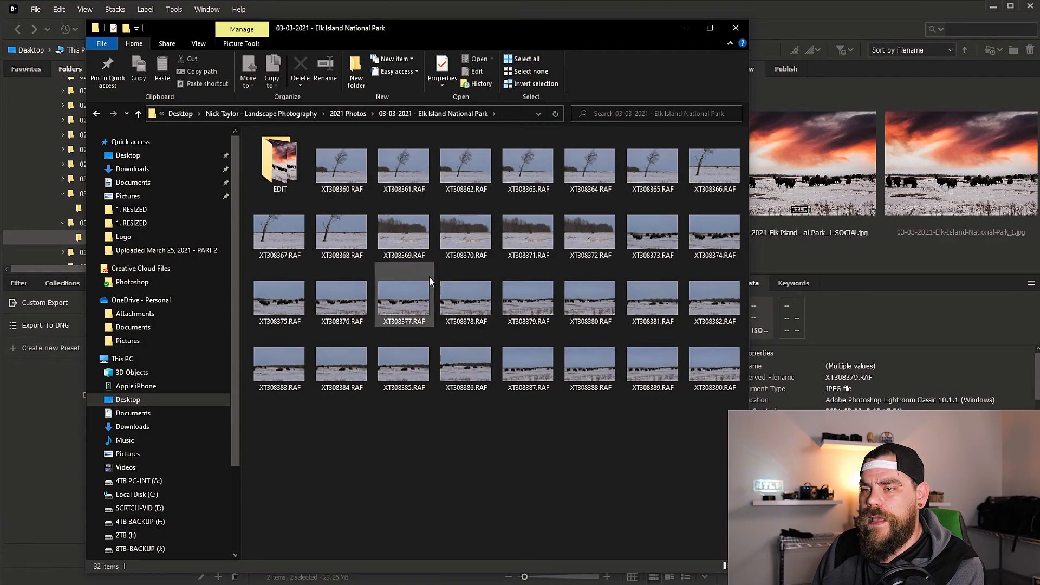
pyautogui.doubleClick(286, 163)
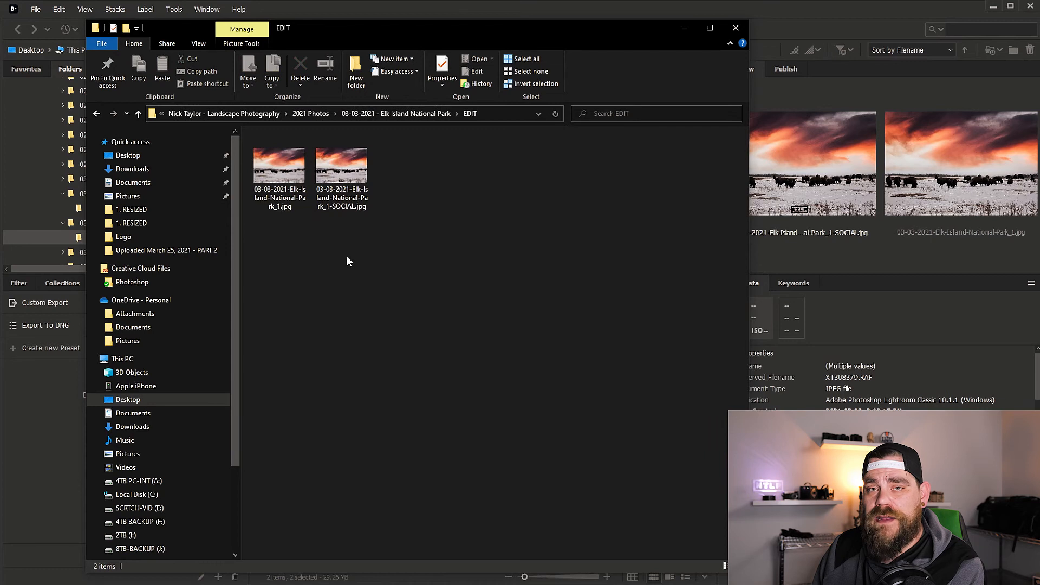
pyautogui.rightClick(270, 173)
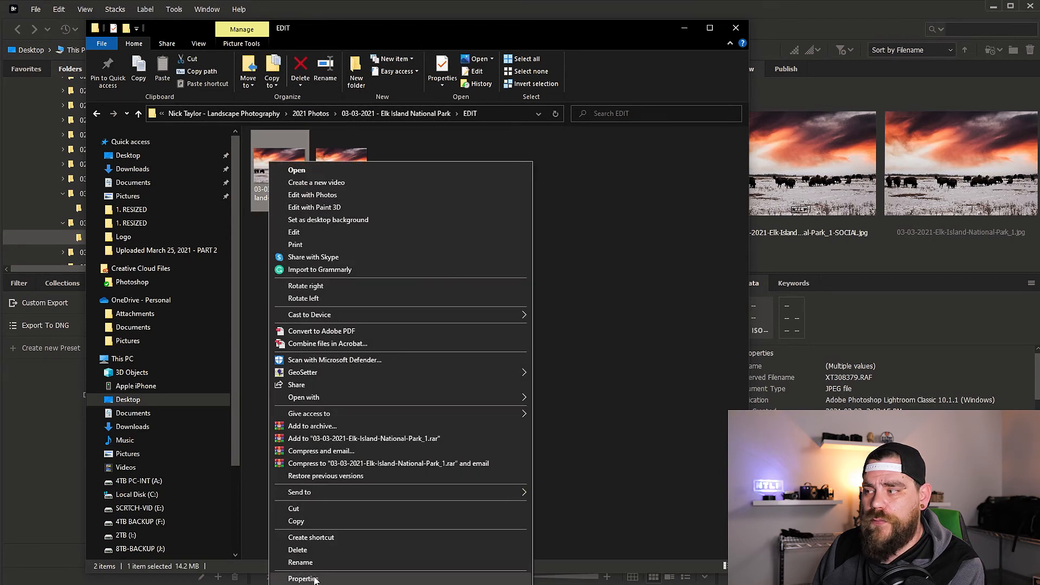
pyautogui.click(302, 579)
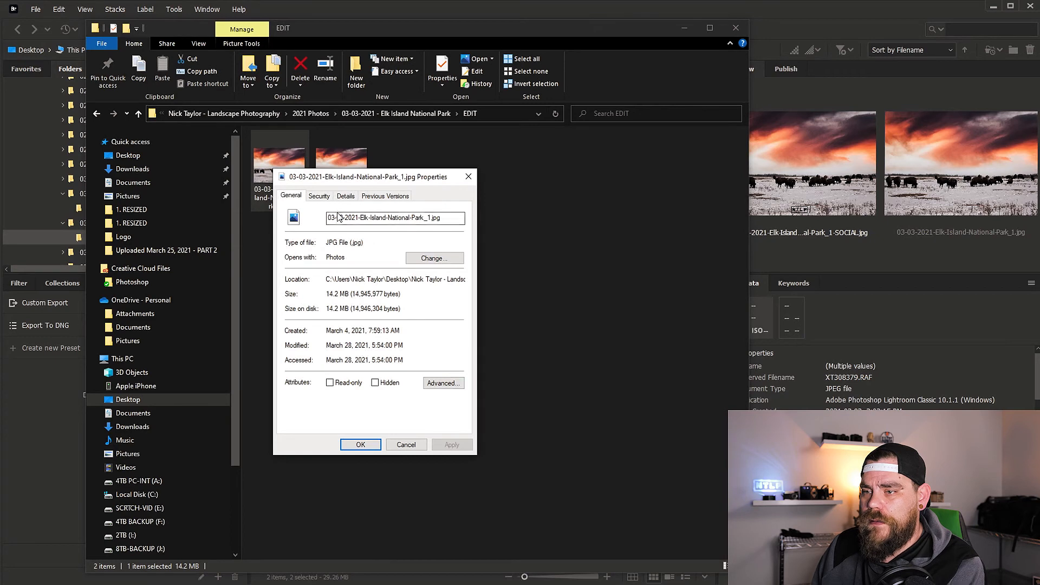
pyautogui.click(346, 196)
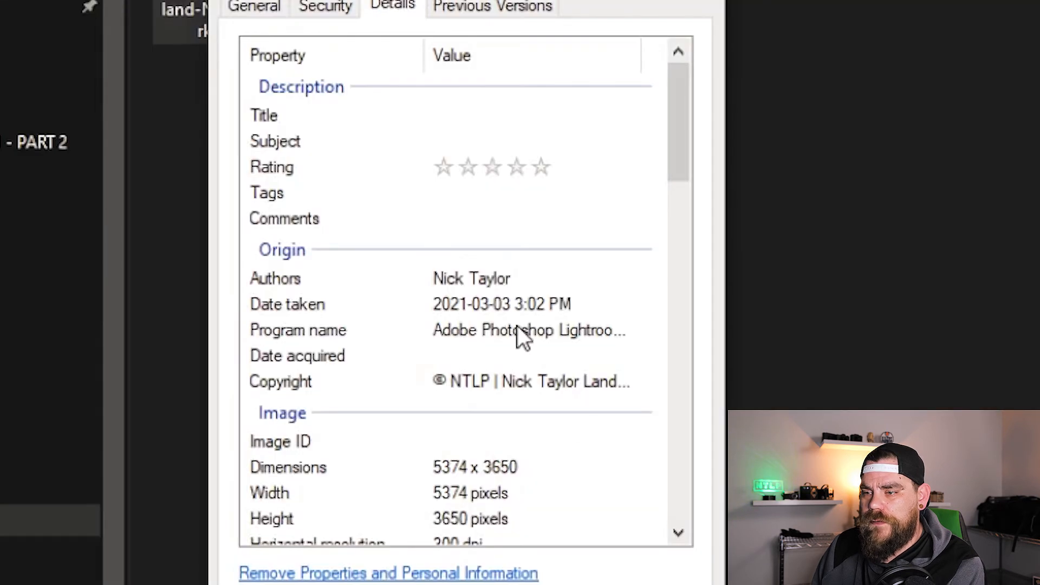